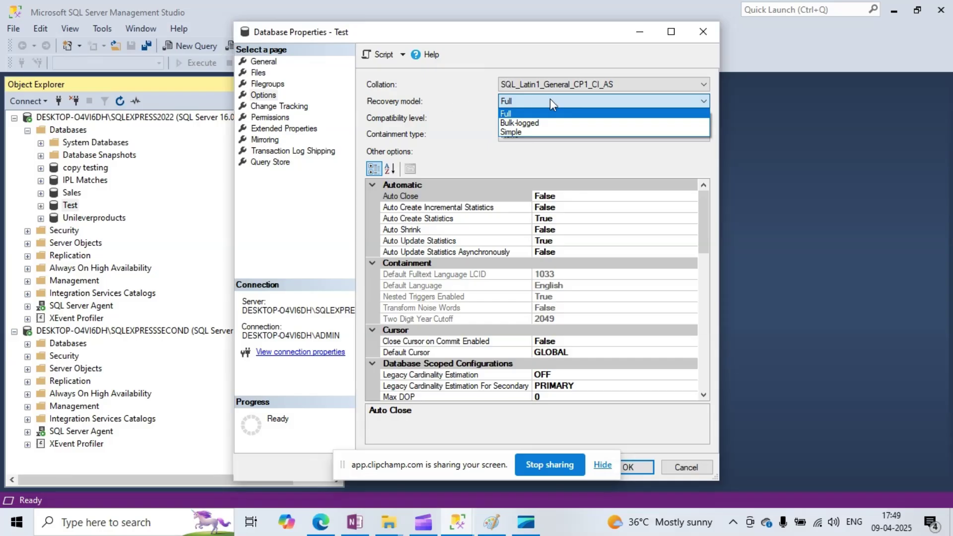
Step: Close the Test database's properties, enable Test as a primary database for transaction log shipping, and open its backup settings
{"action": "left_click", "coordinate": [705, 28]}
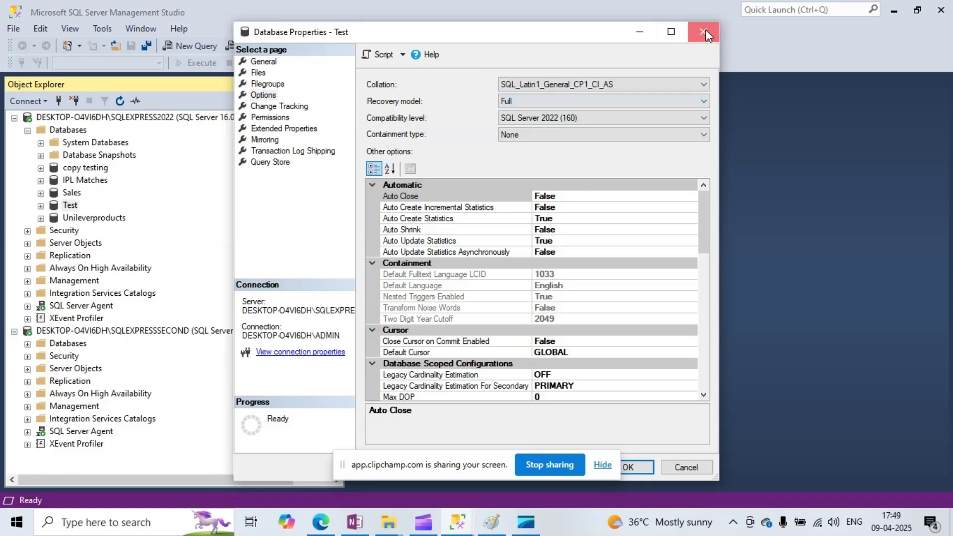
{"action": "left_click", "coordinate": [705, 29]}
{"action": "right_click", "coordinate": [70, 206]}
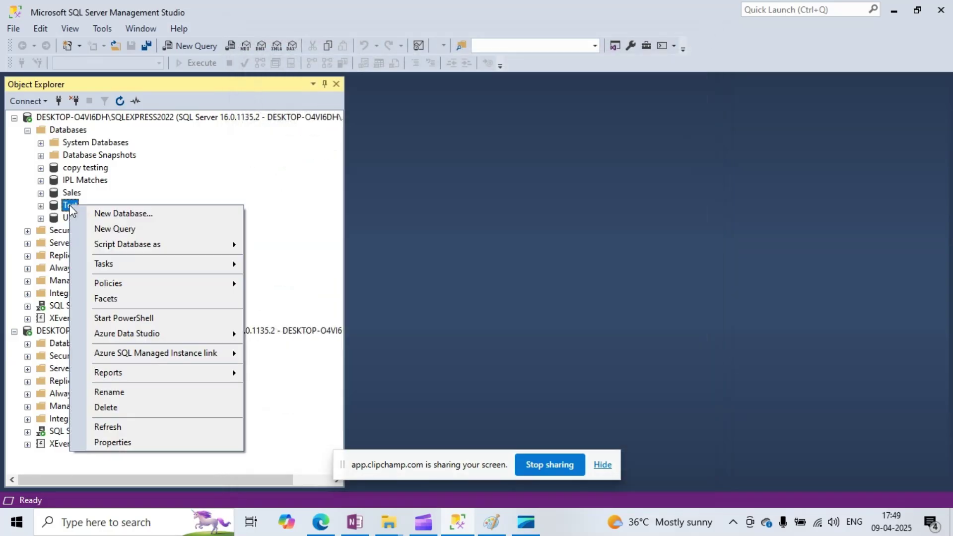
{"action": "mouse_move", "coordinate": [125, 264]}
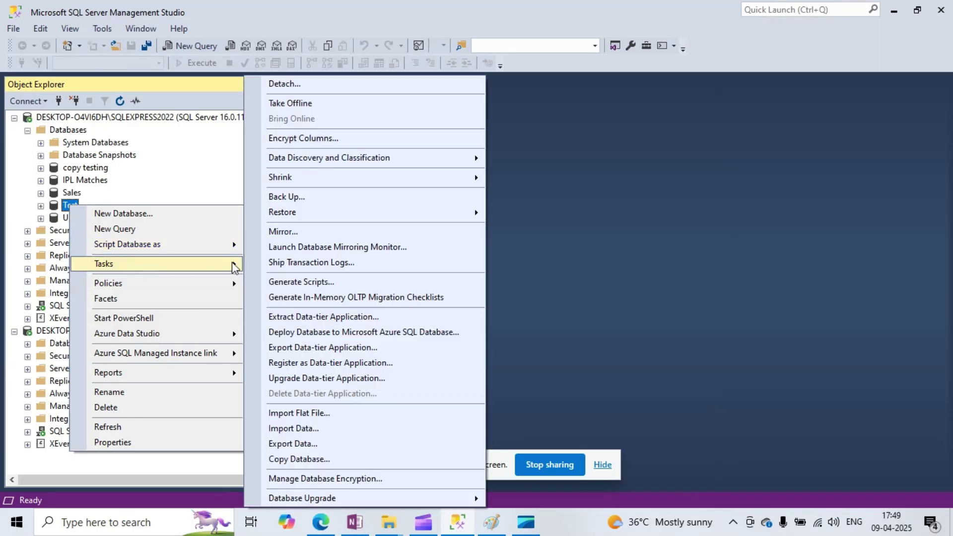
{"action": "left_click", "coordinate": [280, 262]}
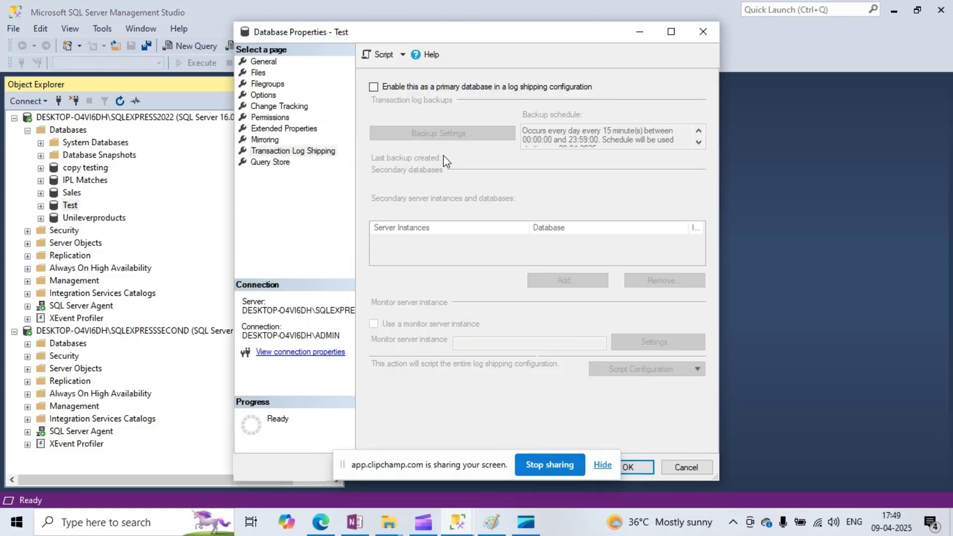
{"action": "left_click", "coordinate": [374, 88]}
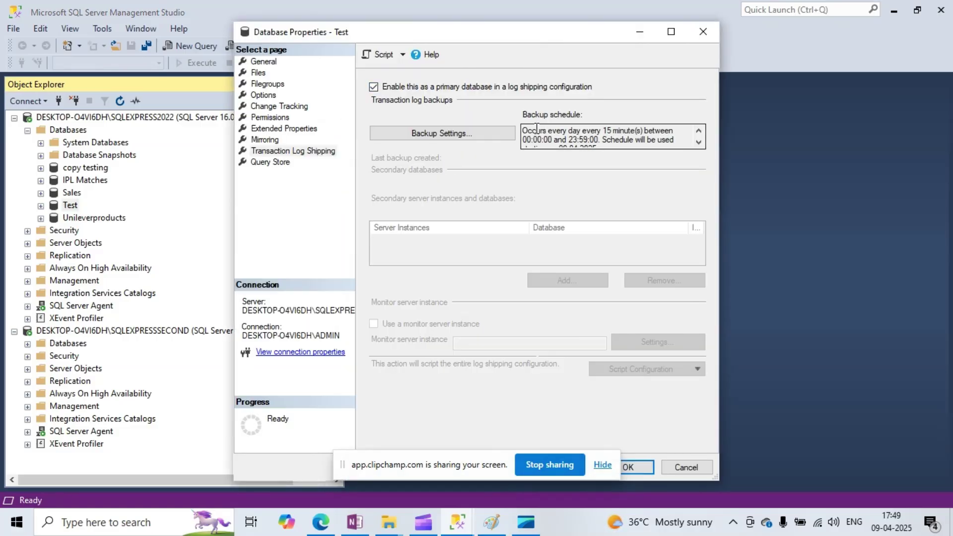
{"action": "left_click", "coordinate": [481, 136]}
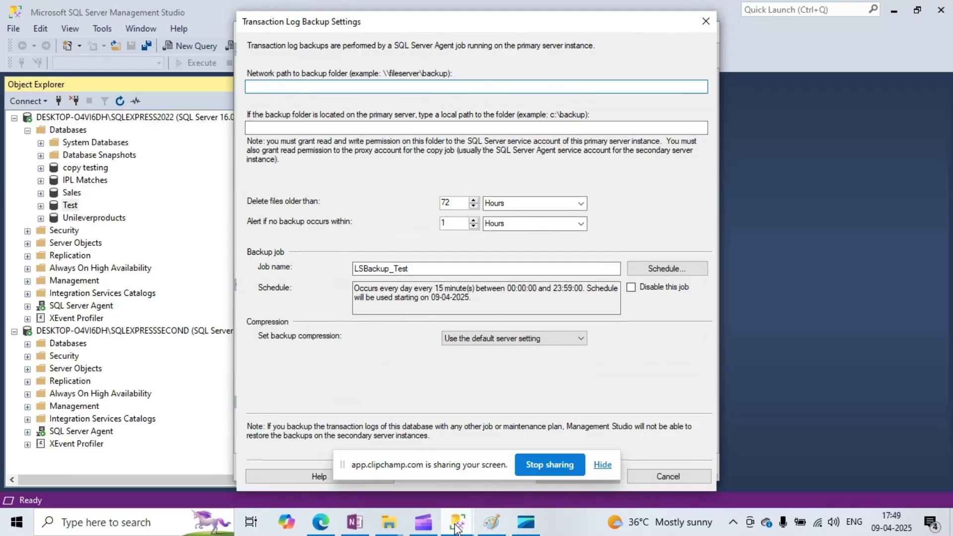
Step: Switch to File Explorer on Local Disk (D:) and open the network sharing options for the Logship folder
{"action": "mouse_move", "coordinate": [385, 519]}
{"action": "left_click", "coordinate": [334, 479]}
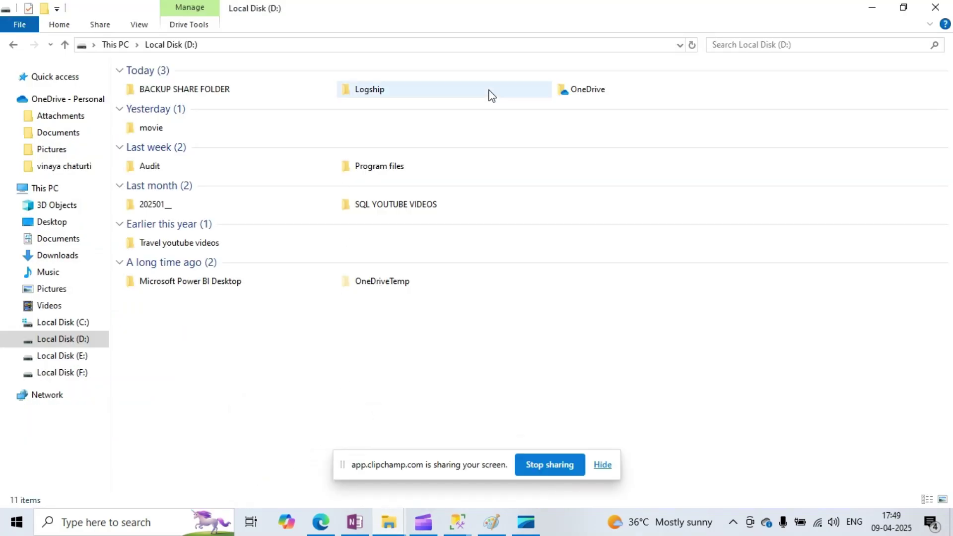
{"action": "left_click", "coordinate": [390, 92]}
{"action": "right_click", "coordinate": [376, 90]}
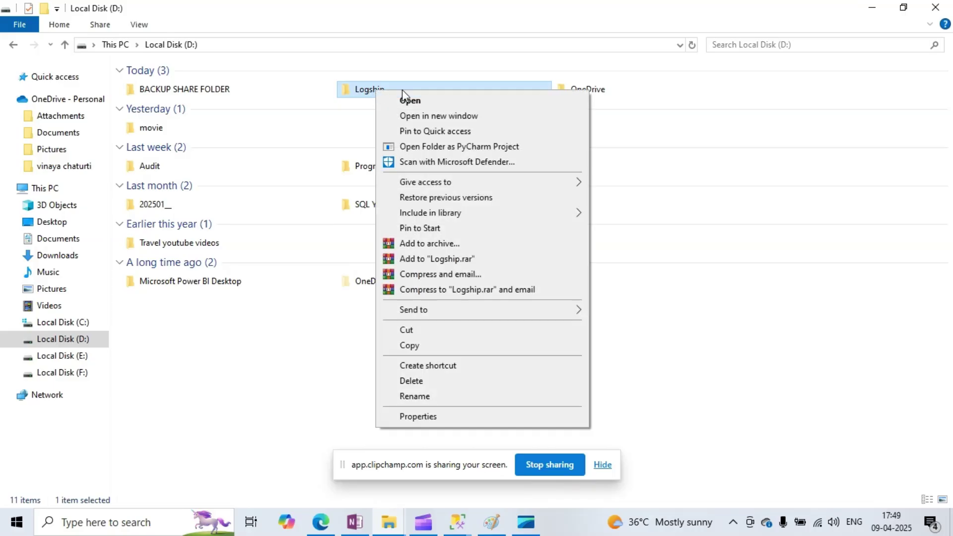
{"action": "left_click", "coordinate": [431, 418]}
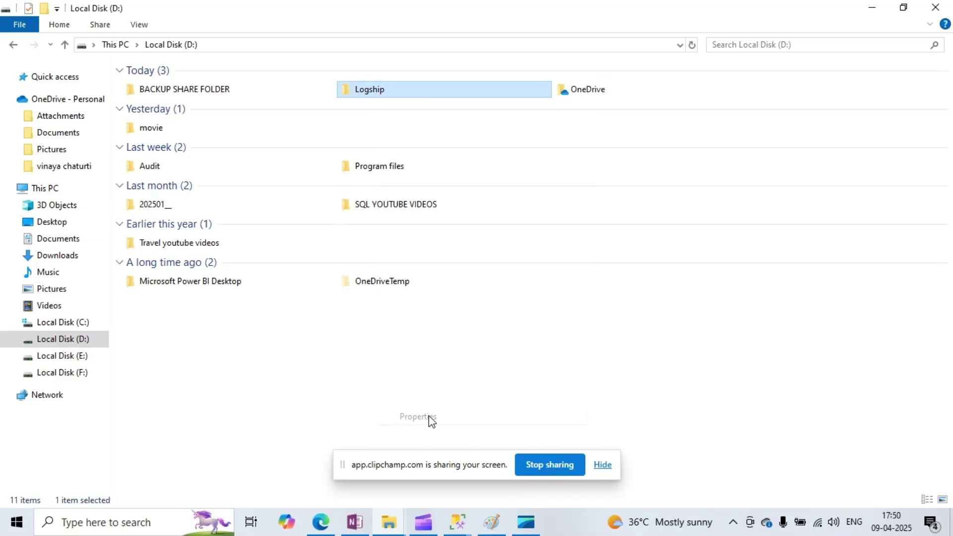
{"action": "left_click", "coordinate": [438, 125]}
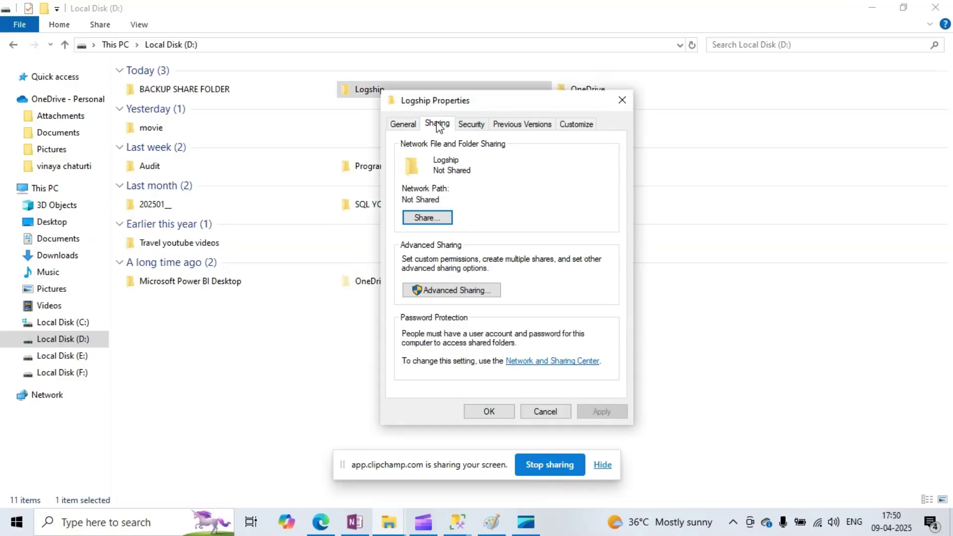
{"action": "left_click", "coordinate": [428, 218]}
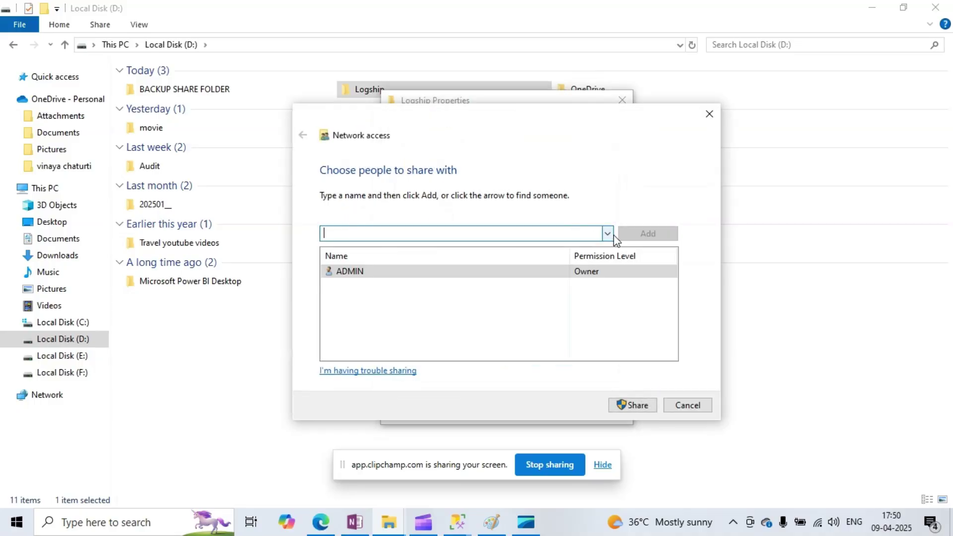
Step: Share the Logship folder with Everyone at the Read/Write permission level
{"action": "left_click", "coordinate": [610, 234]}
{"action": "left_click", "coordinate": [394, 269]}
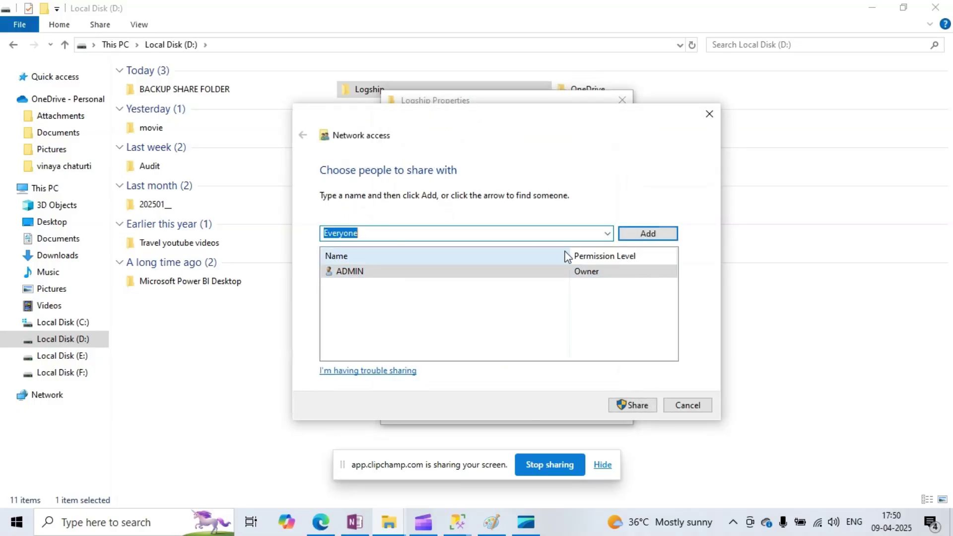
{"action": "left_click", "coordinate": [653, 236]}
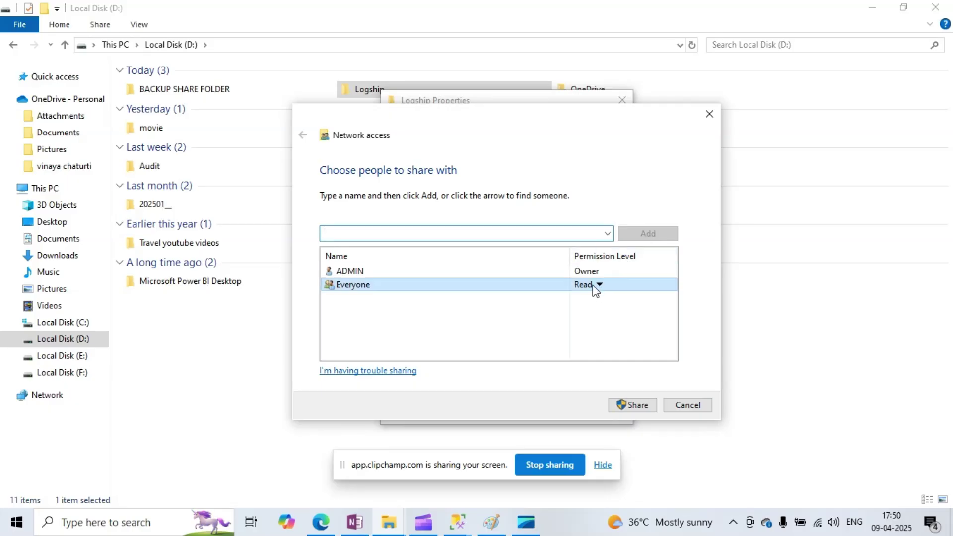
{"action": "left_click", "coordinate": [597, 285]}
{"action": "left_click", "coordinate": [638, 303]}
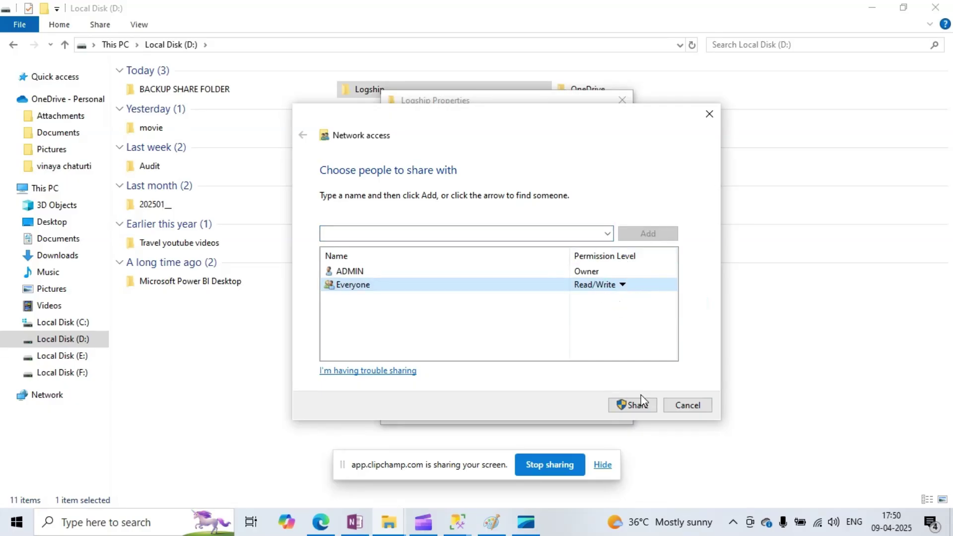
{"action": "left_click", "coordinate": [633, 405]}
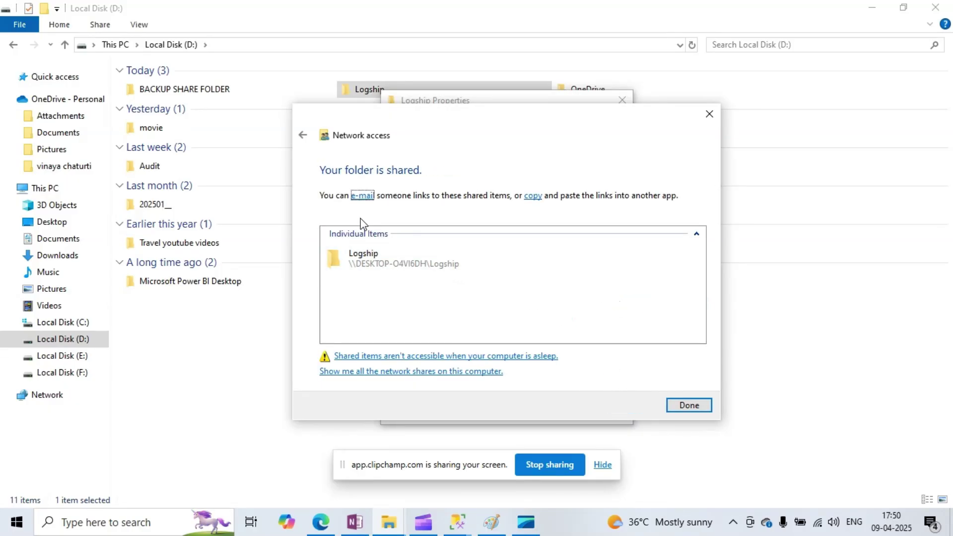
{"action": "left_click", "coordinate": [466, 269]}
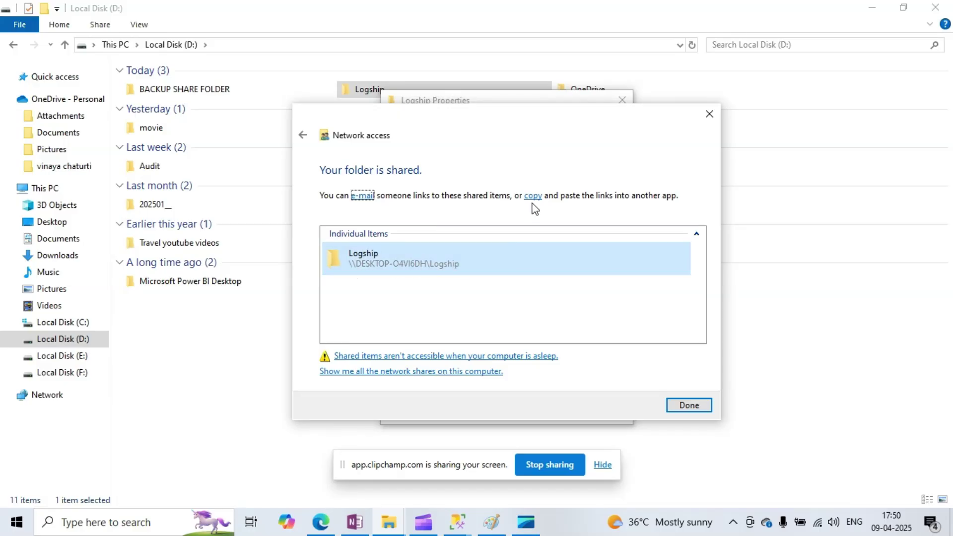
{"action": "left_click", "coordinate": [689, 406]}
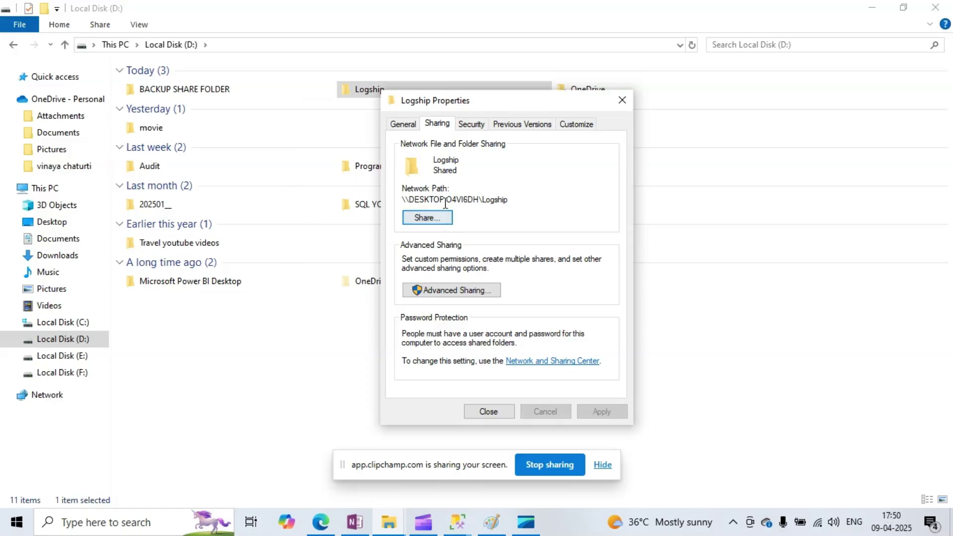
Step: Copy the Logship folder's network path \\DESKTOP-O4VI6DH\Logship into Transaction Log Backup Settings as the network backup folder and accept the settings
{"action": "left_click_drag", "start_coordinate": [513, 200], "coordinate": [397, 212]}
{"action": "key", "text": "ctrl+c"}
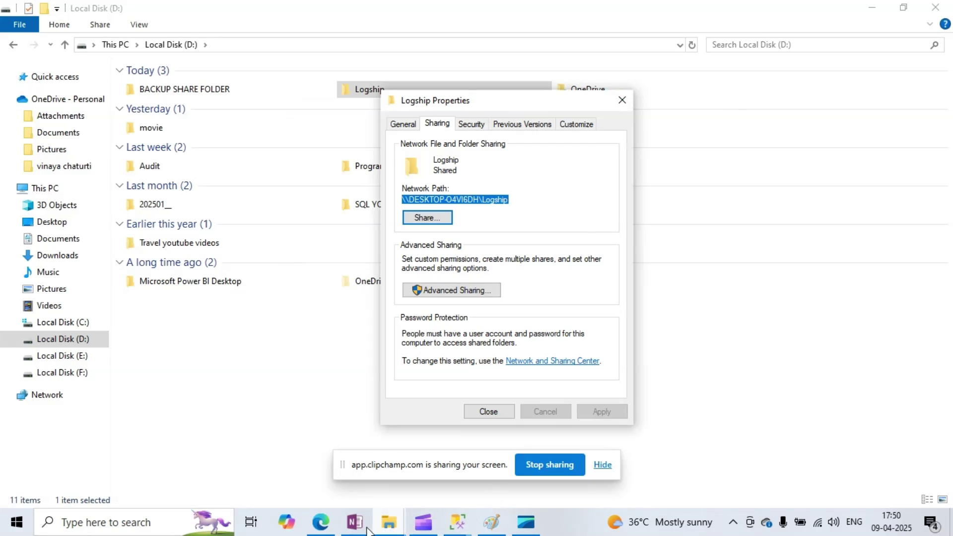
{"action": "left_click", "coordinate": [457, 522]}
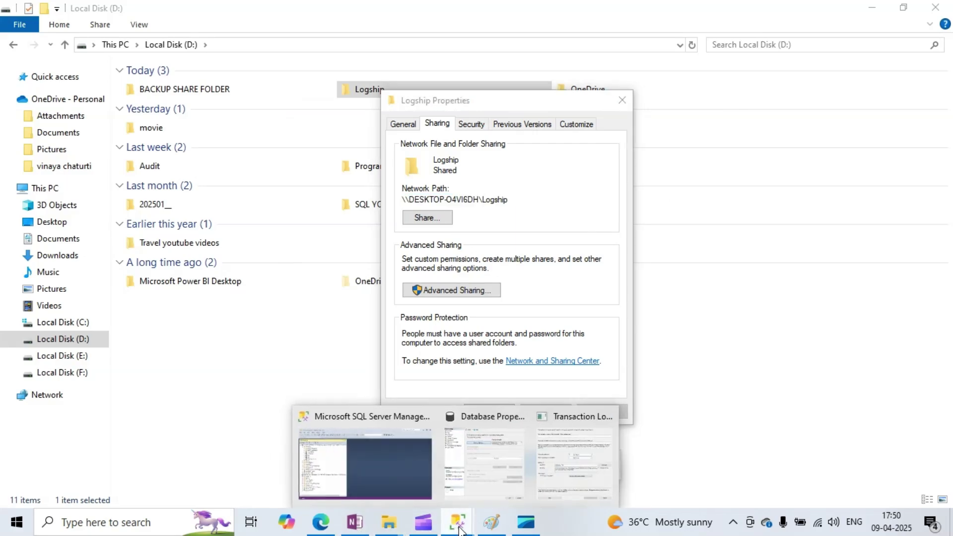
{"action": "left_click", "coordinate": [572, 454]}
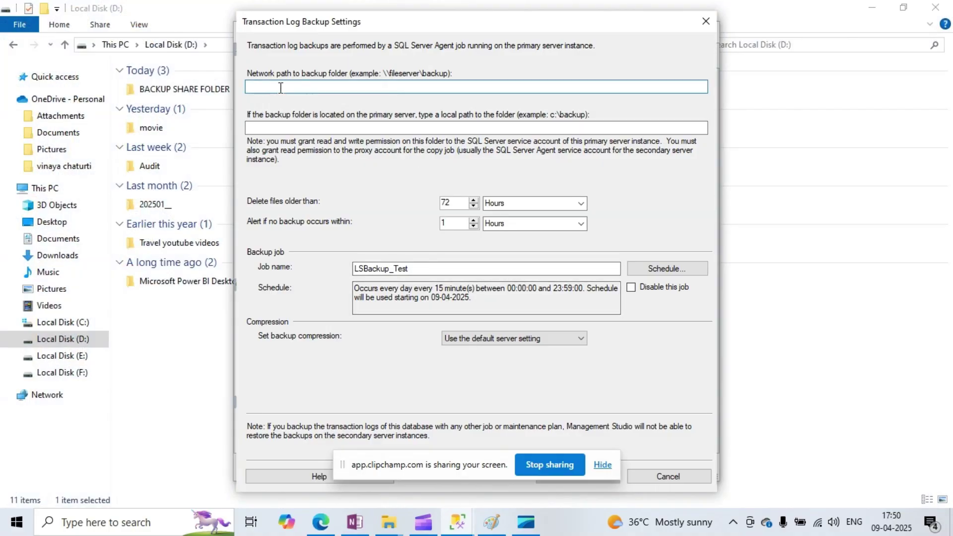
{"action": "key", "text": "ctrl+v"}
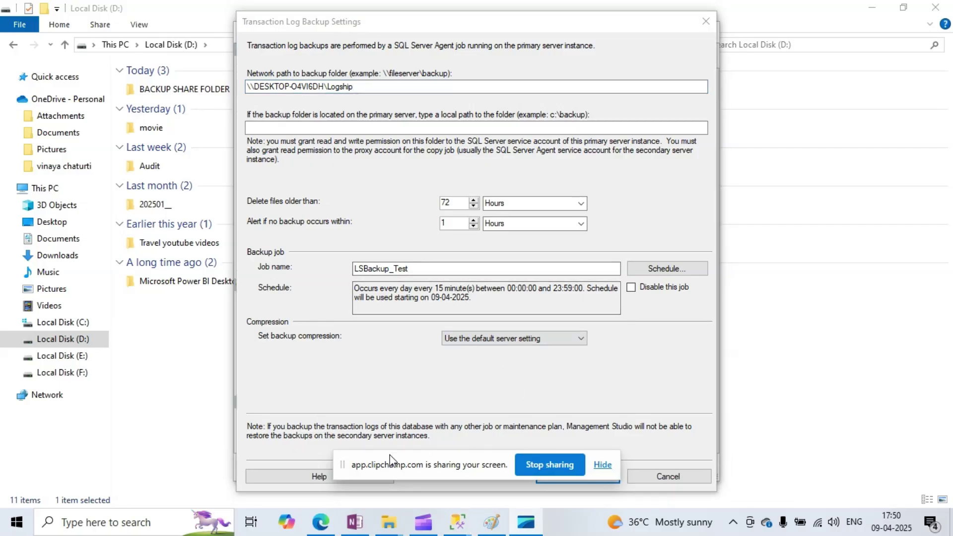
{"action": "left_click_drag", "start_coordinate": [390, 459], "coordinate": [254, 361]}
{"action": "left_click", "coordinate": [555, 477]}
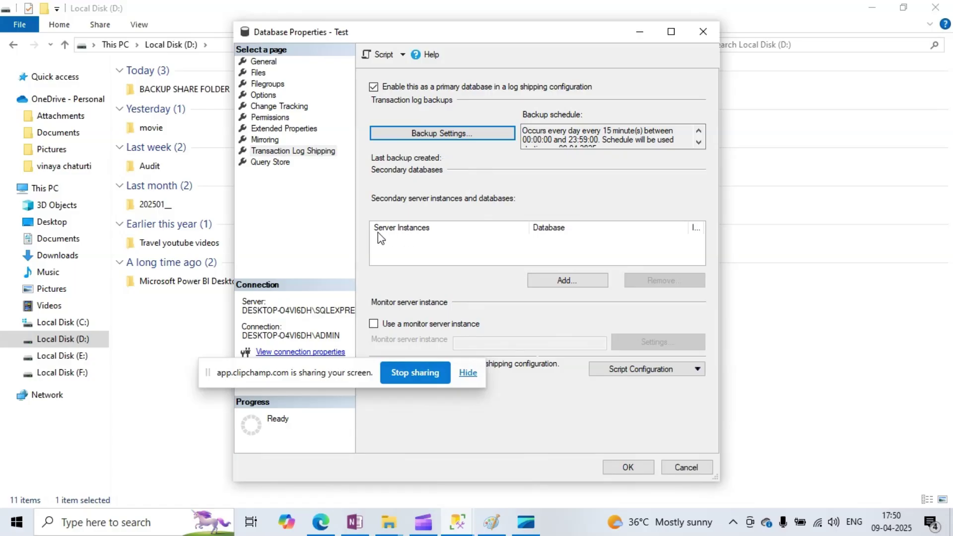
Step: Add a secondary database on server instance DESKTOP-O4VI6DH\SQLEXPRESSSECOND, connecting with Windows Authentication
{"action": "left_click", "coordinate": [574, 278]}
{"action": "left_click", "coordinate": [669, 71]}
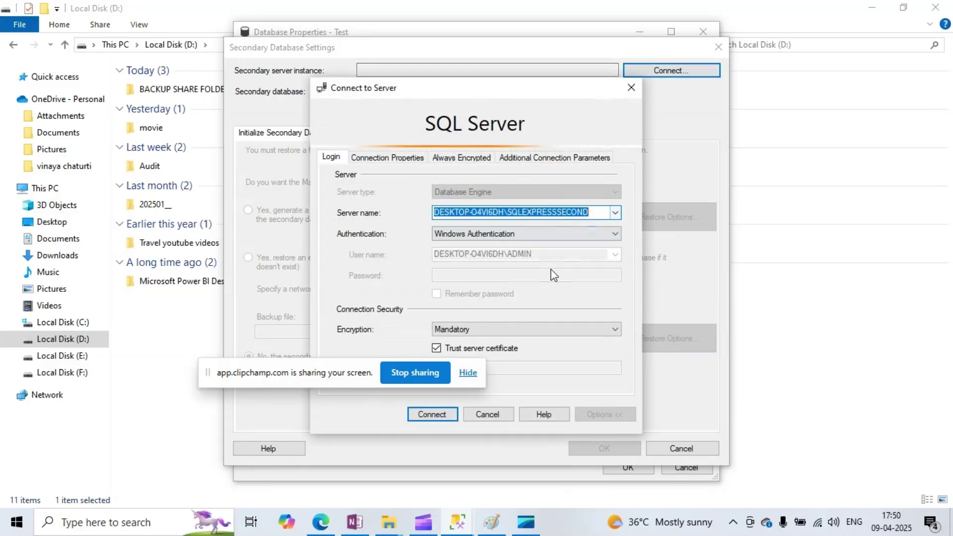
{"action": "left_click", "coordinate": [435, 414]}
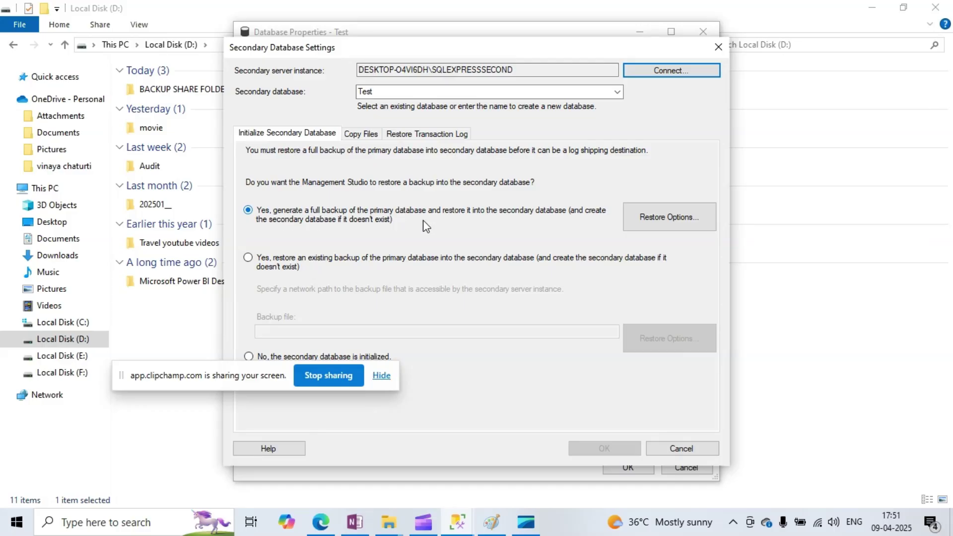
Step: Open the secondary database's copy-files settings at the destination folder, and switch to Paint to review the log shipping diagram
{"action": "left_click", "coordinate": [358, 138]}
{"action": "left_click", "coordinate": [353, 209]}
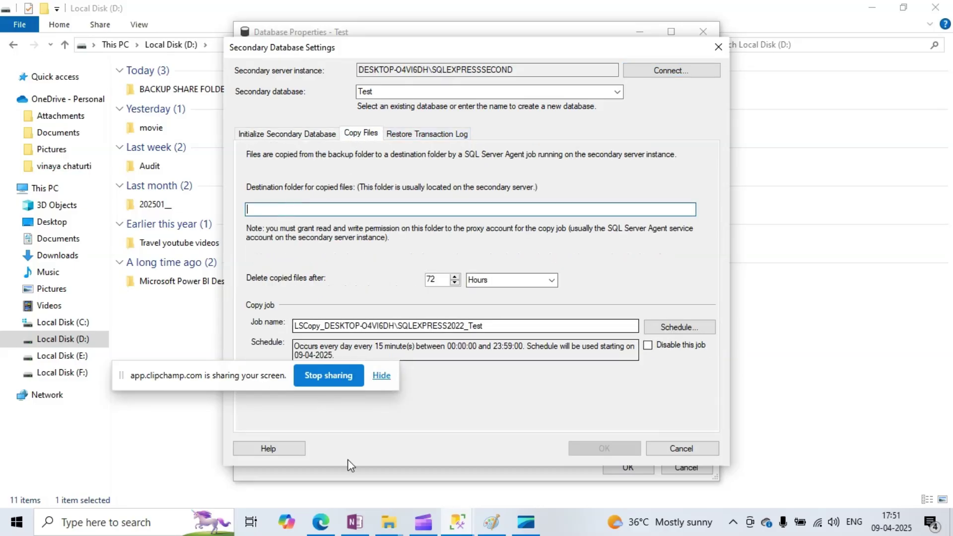
{"action": "left_click", "coordinate": [491, 527]}
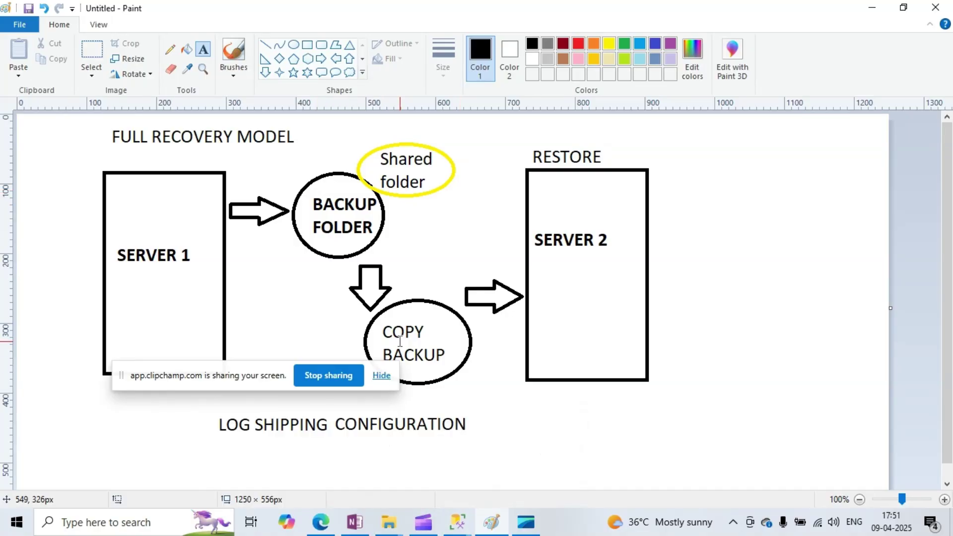
Step: Switch to File Explorer on Local Disk (F:) and rename the folder "New folder" as log
{"action": "left_click", "coordinate": [389, 529]}
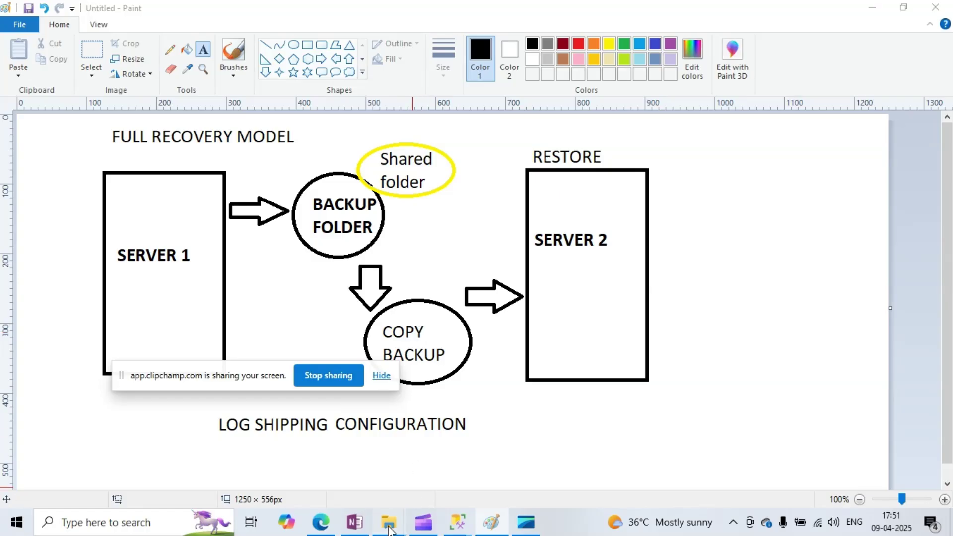
{"action": "left_click", "coordinate": [426, 475]}
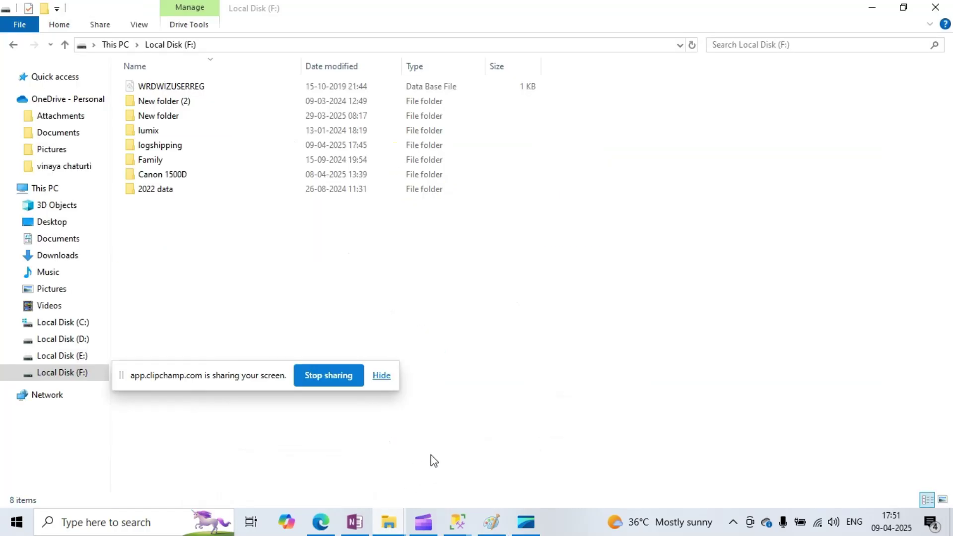
{"action": "right_click", "coordinate": [269, 254]}
{"action": "left_click", "coordinate": [314, 306]}
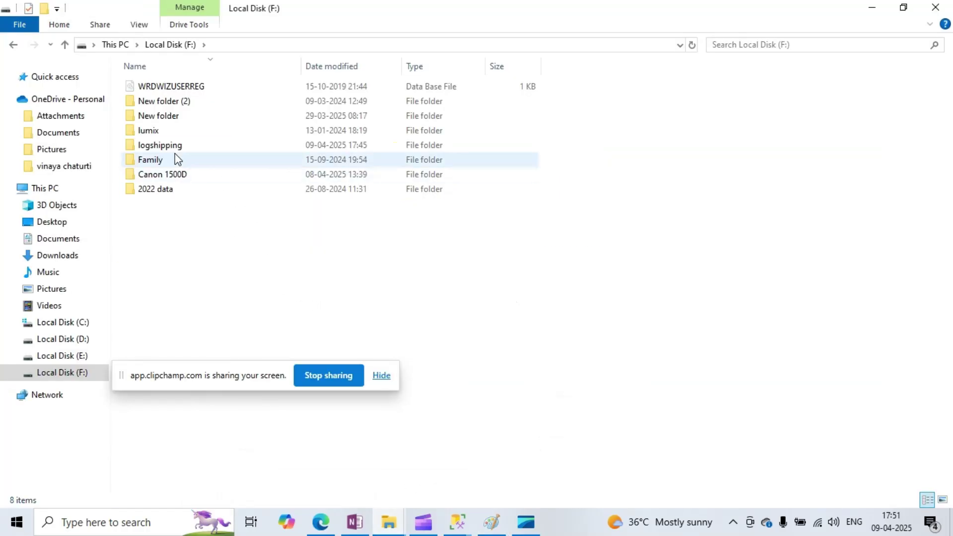
{"action": "double_click", "coordinate": [171, 119]}
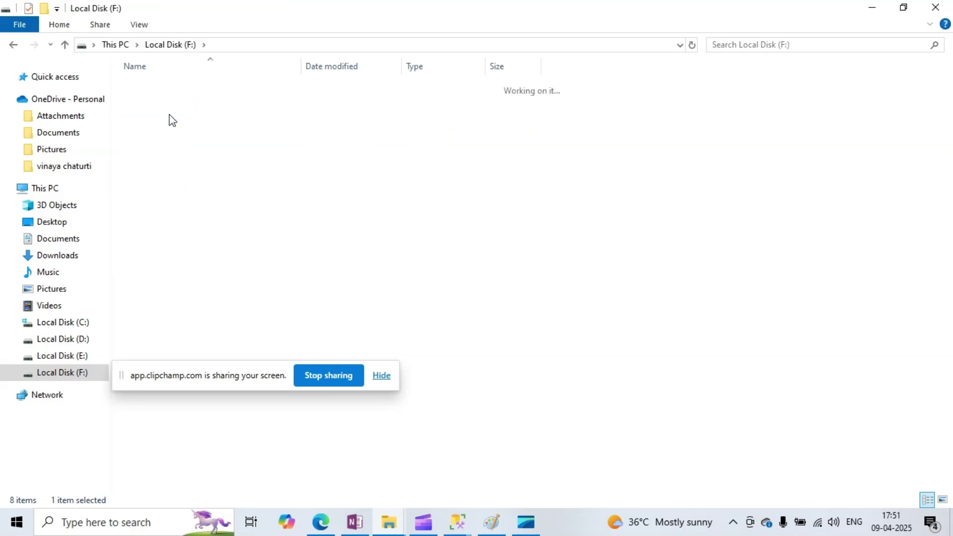
{"action": "left_click", "coordinate": [65, 45]}
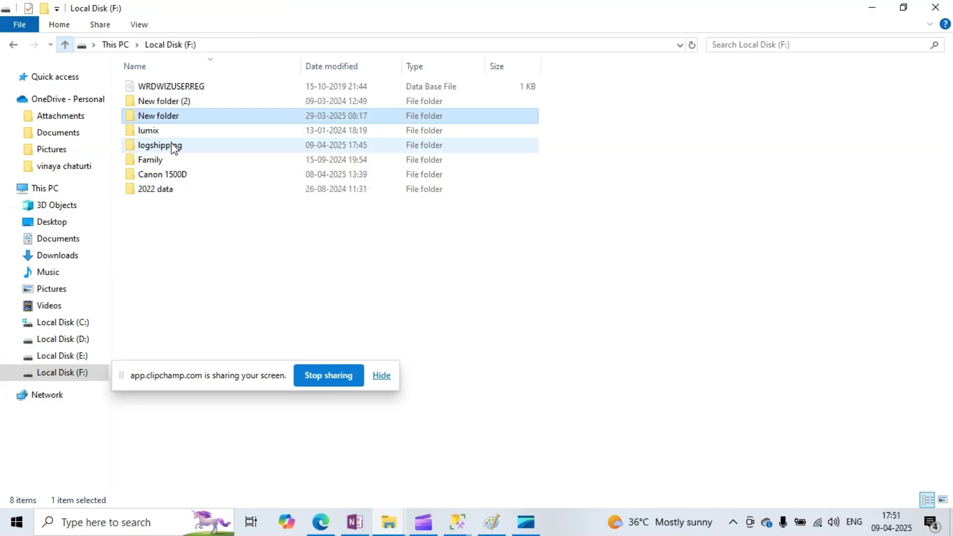
{"action": "left_click", "coordinate": [168, 117]}
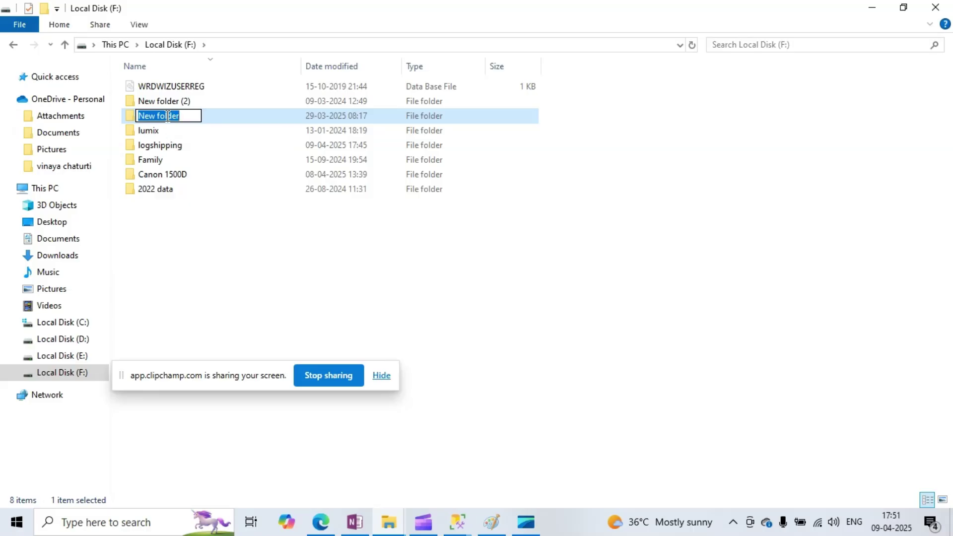
{"action": "type", "text": "log"}
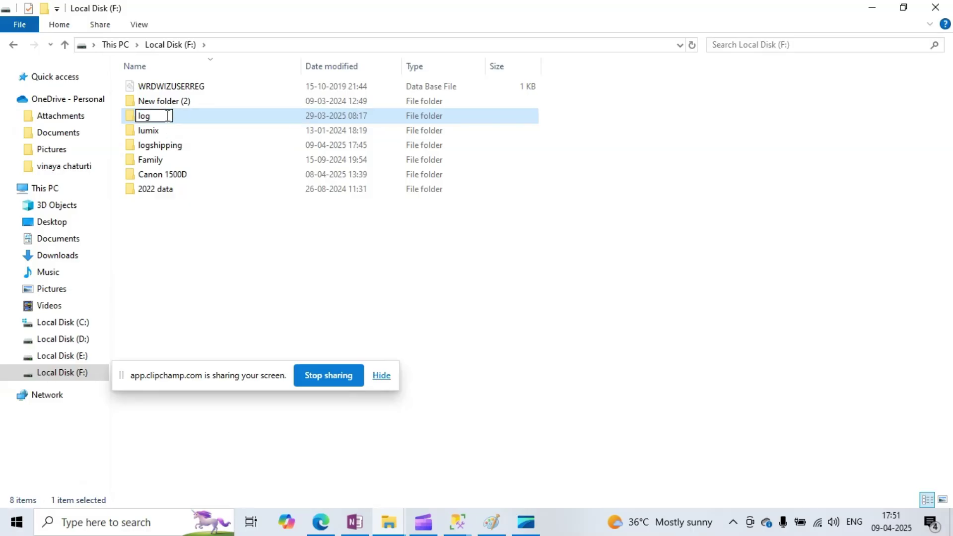
{"action": "key", "text": "Return"}
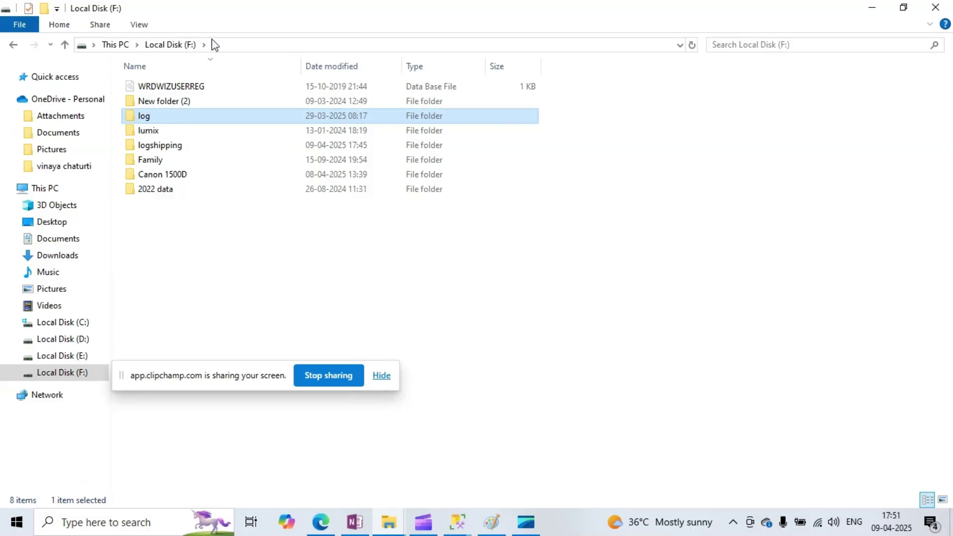
Step: Open the log folder and copy its path F:\log
{"action": "double_click", "coordinate": [174, 115]}
{"action": "left_click", "coordinate": [252, 48]}
{"action": "key", "text": "ctrl+c"}
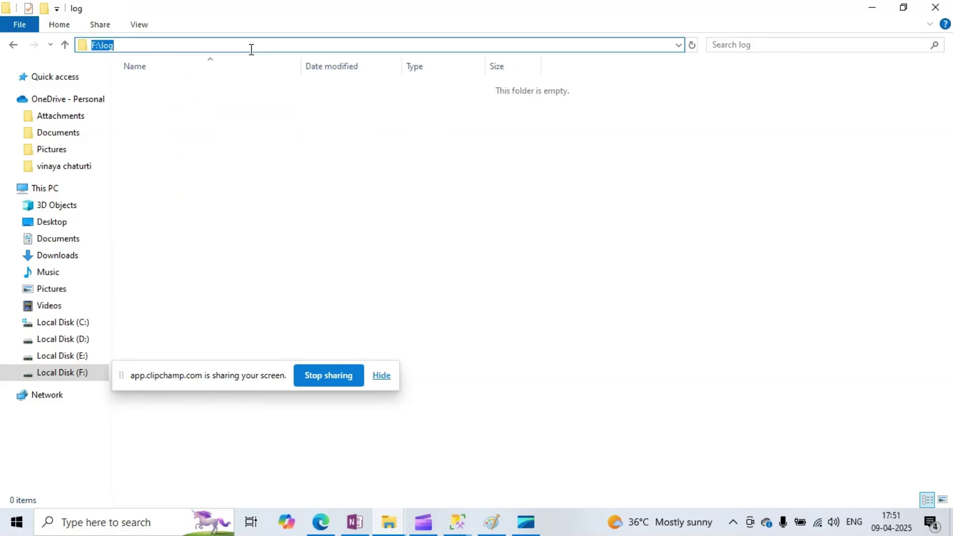
Step: Switch to SQL Server Management Studio and set the destination folder for copied files to F:\log
{"action": "left_click", "coordinate": [457, 523]}
{"action": "left_click", "coordinate": [553, 483]}
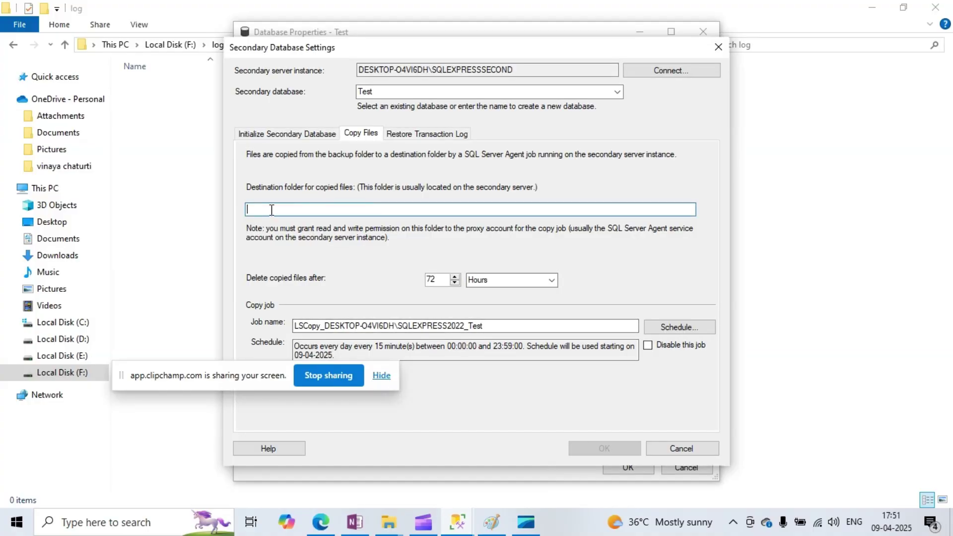
{"action": "key", "text": "ctrl+v"}
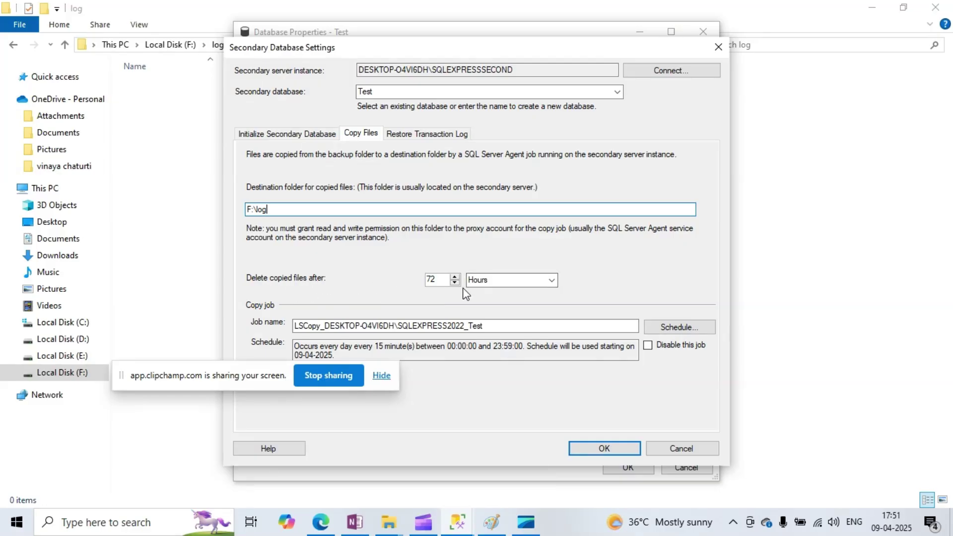
Step: Set the secondary database's restore state to Standby mode, and save the log shipping configuration for the Test database
{"action": "left_click", "coordinate": [412, 136]}
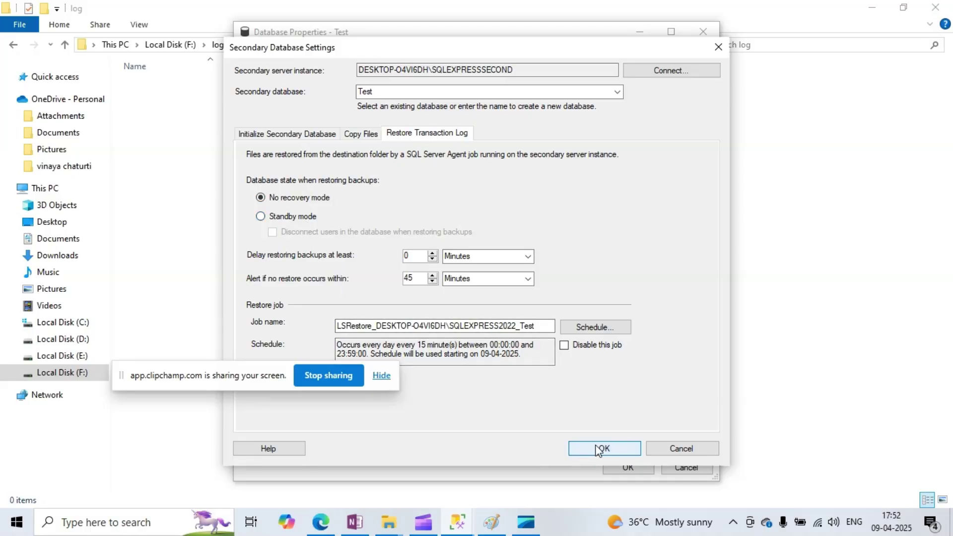
{"action": "left_click", "coordinate": [262, 217]}
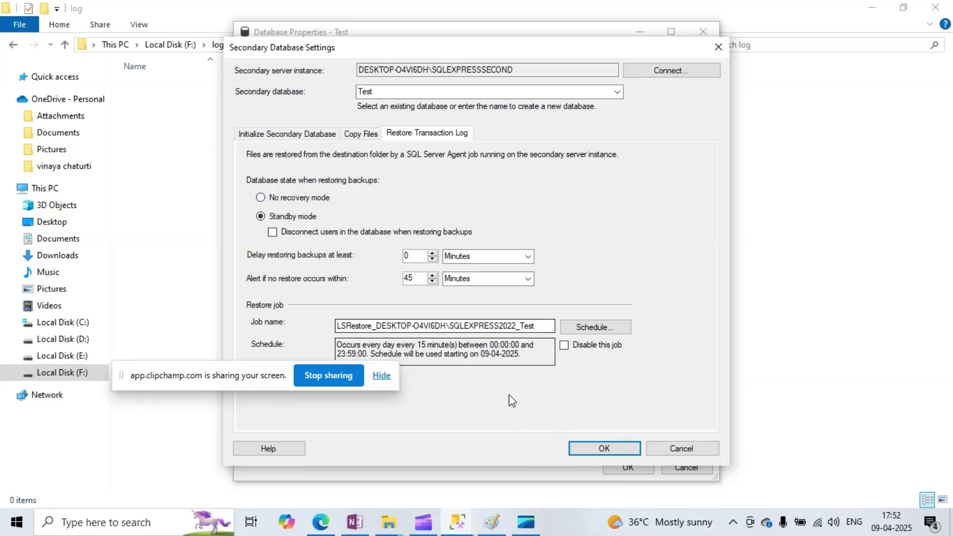
{"action": "left_click", "coordinate": [602, 448]}
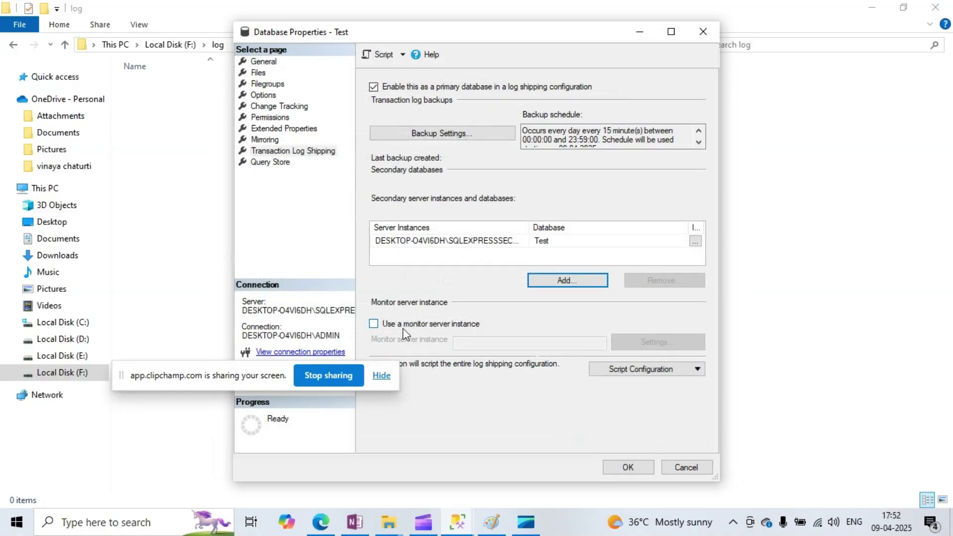
{"action": "left_click", "coordinate": [633, 465]}
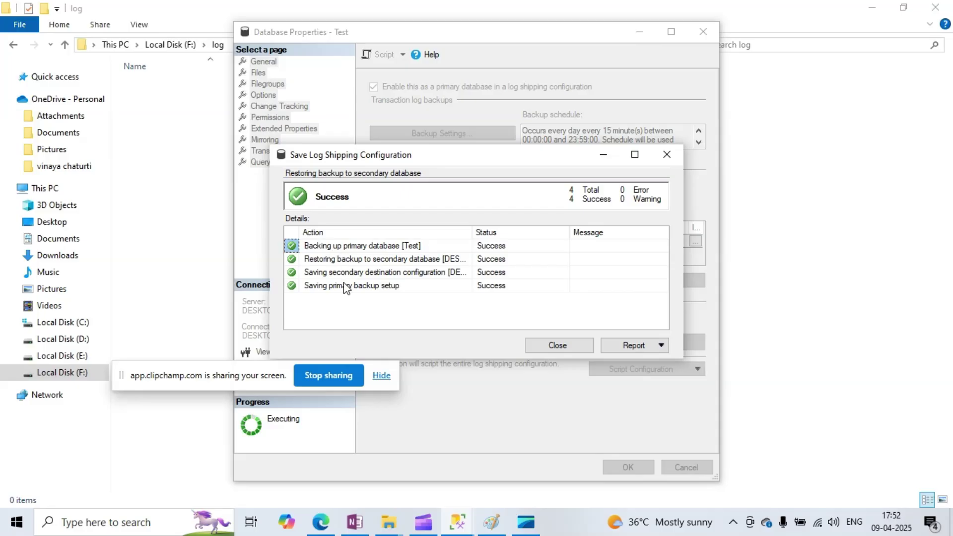
{"action": "left_click", "coordinate": [556, 346]}
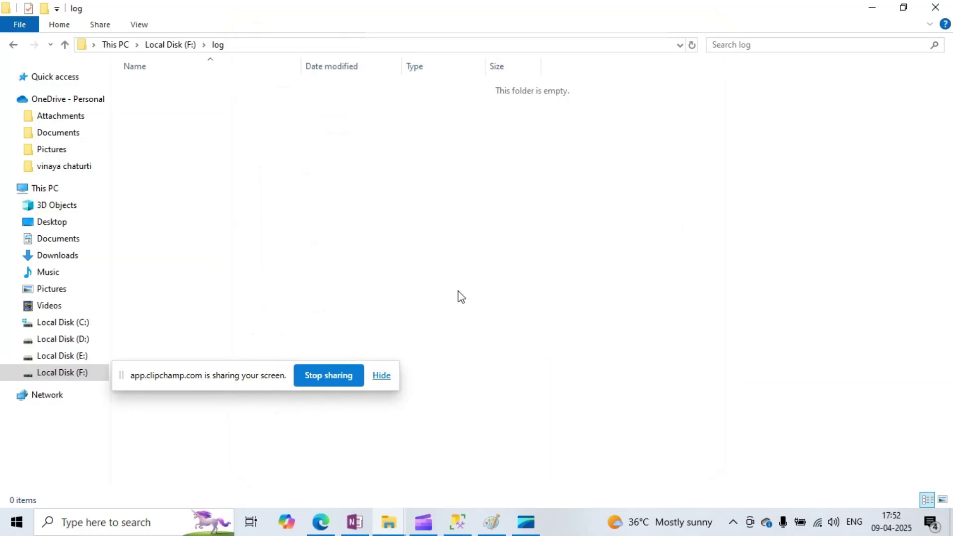
Step: Switch back to SQL Server Management Studio and refresh the SQLEXPRESS2022 and SQLEXPRESSSECOND server instances
{"action": "left_click", "coordinate": [458, 523]}
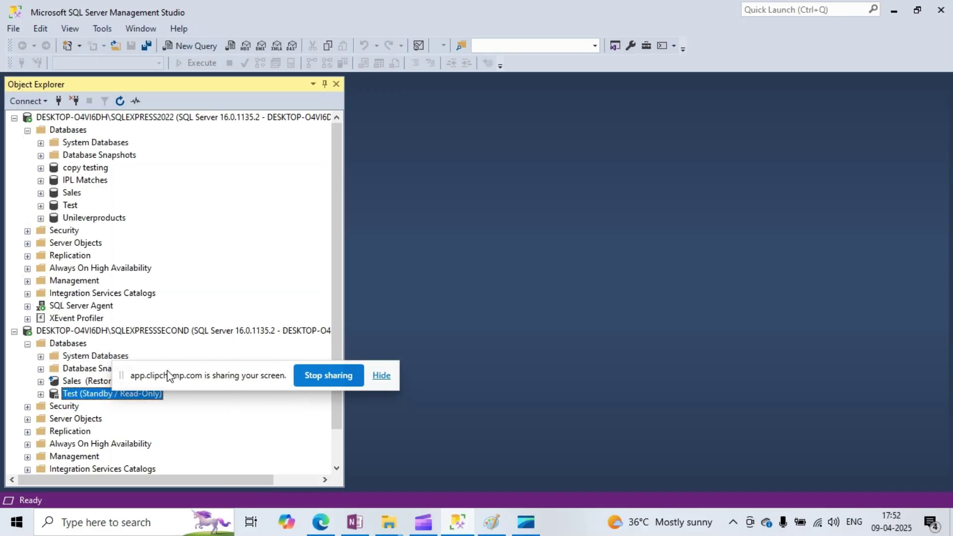
{"action": "left_click_drag", "start_coordinate": [167, 376], "coordinate": [633, 332]}
{"action": "left_click", "coordinate": [70, 208]}
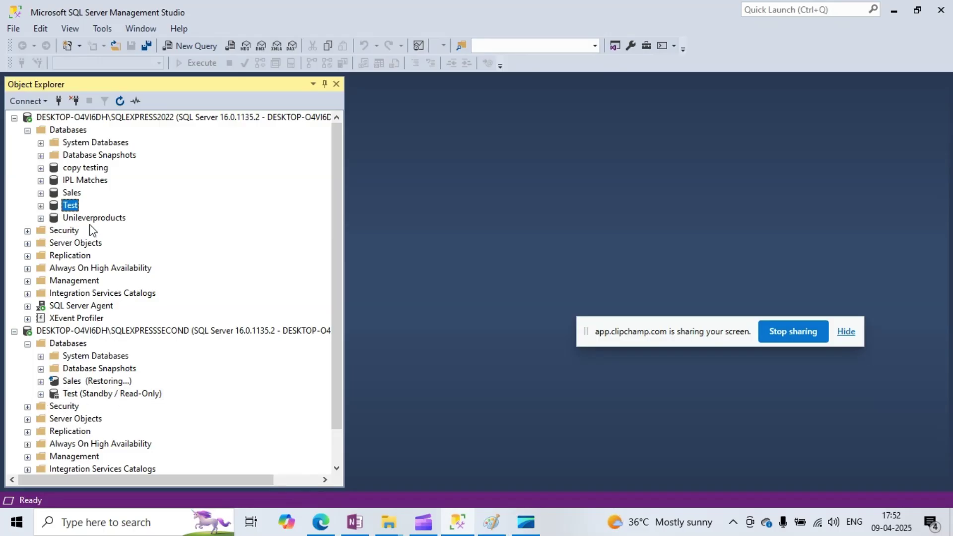
{"action": "left_click", "coordinate": [114, 117]}
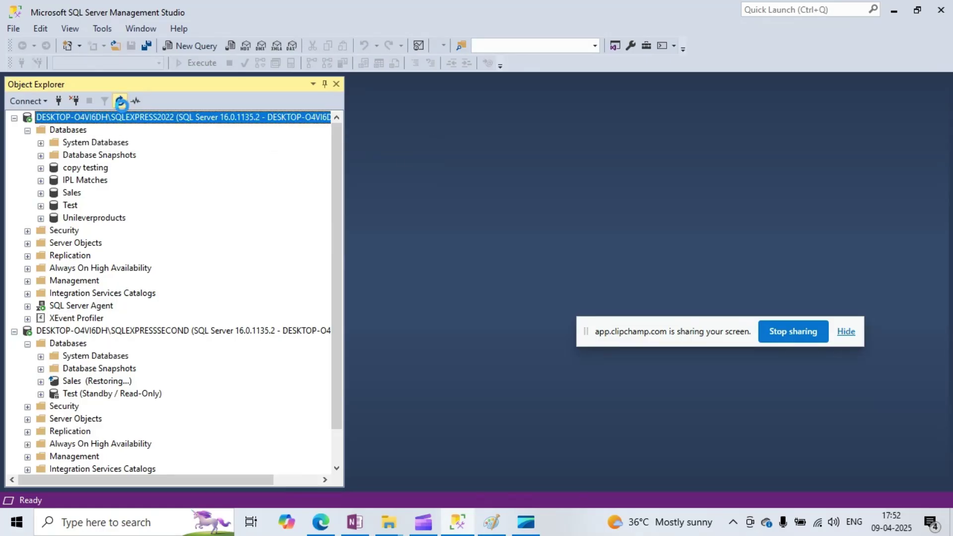
{"action": "left_click", "coordinate": [121, 101]}
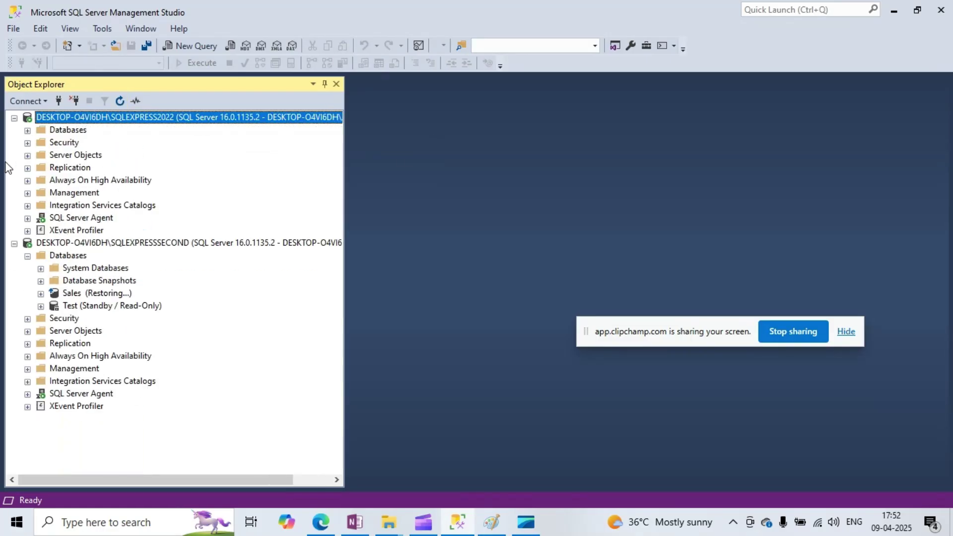
{"action": "left_click", "coordinate": [15, 243]}
{"action": "left_click", "coordinate": [121, 244]}
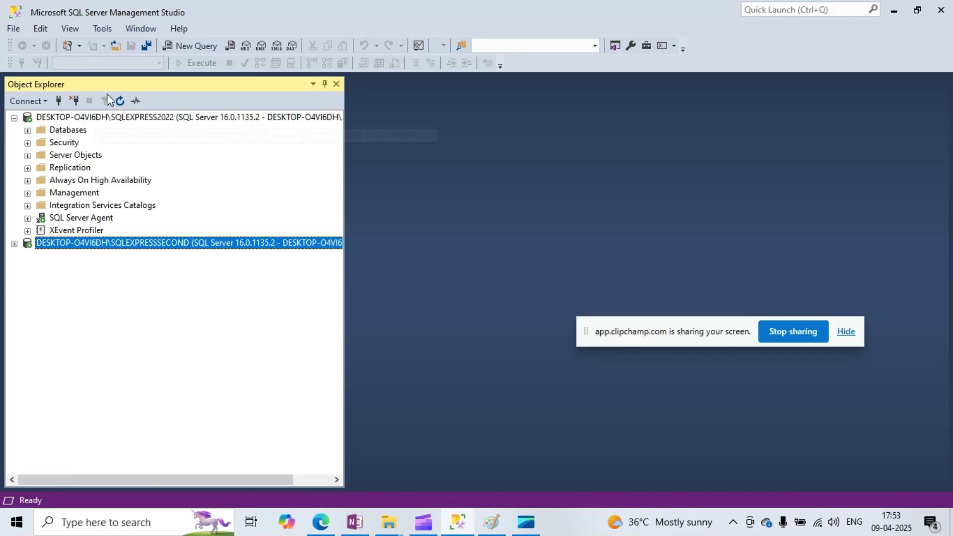
Step: Expand the SQL Server Agent jobs on SQLEXPRESS2022 and display the available actions for the LSBackup_Test job
{"action": "left_click", "coordinate": [27, 218]}
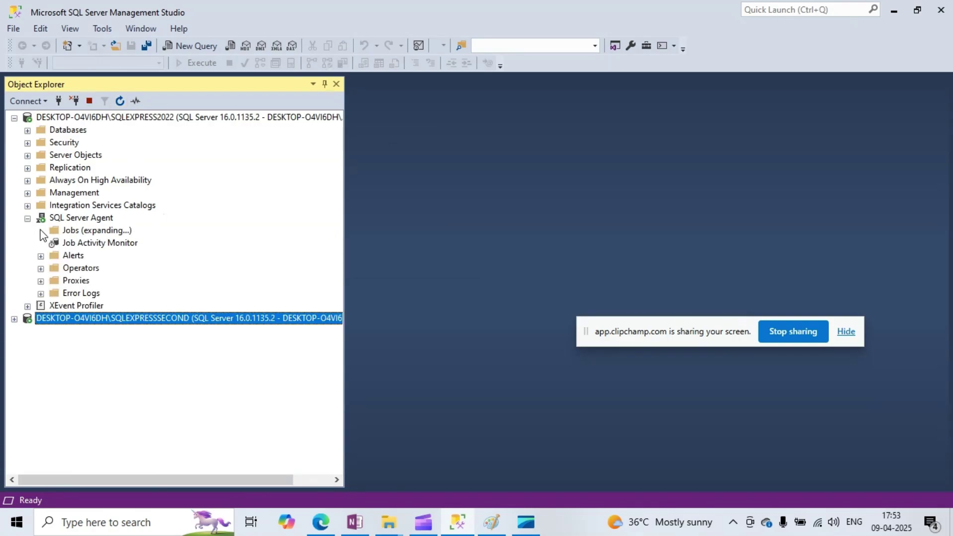
{"action": "left_click", "coordinate": [106, 257]}
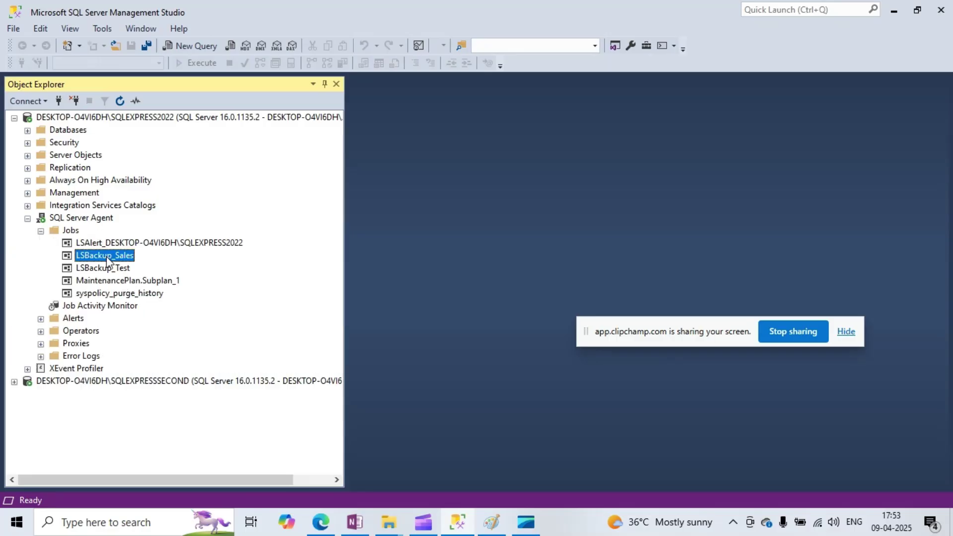
{"action": "left_click", "coordinate": [97, 270]}
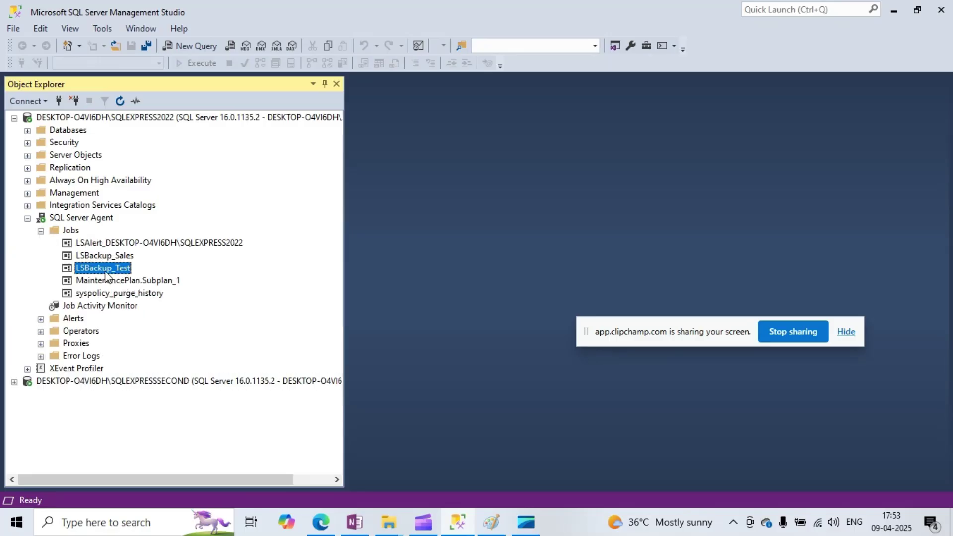
{"action": "right_click", "coordinate": [97, 272]}
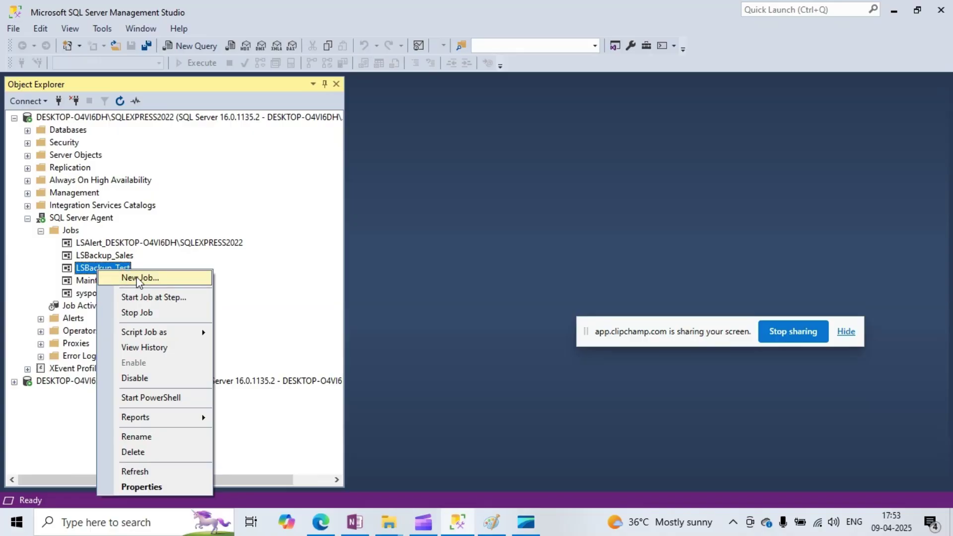
Step: Switch to File Explorer and check the Logship folder on Local Disk (D:) for the Test backup file
{"action": "left_click", "coordinate": [389, 522]}
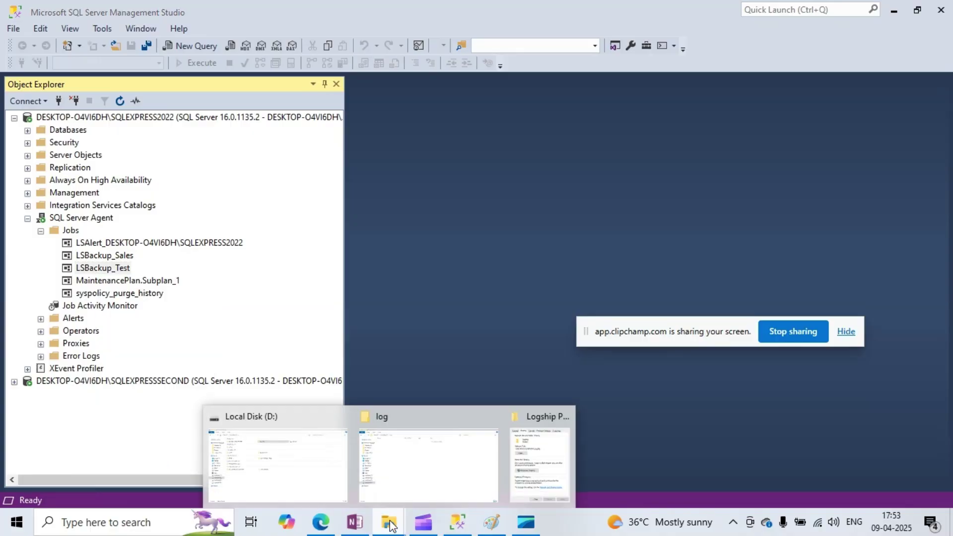
{"action": "mouse_move", "coordinate": [366, 478]}
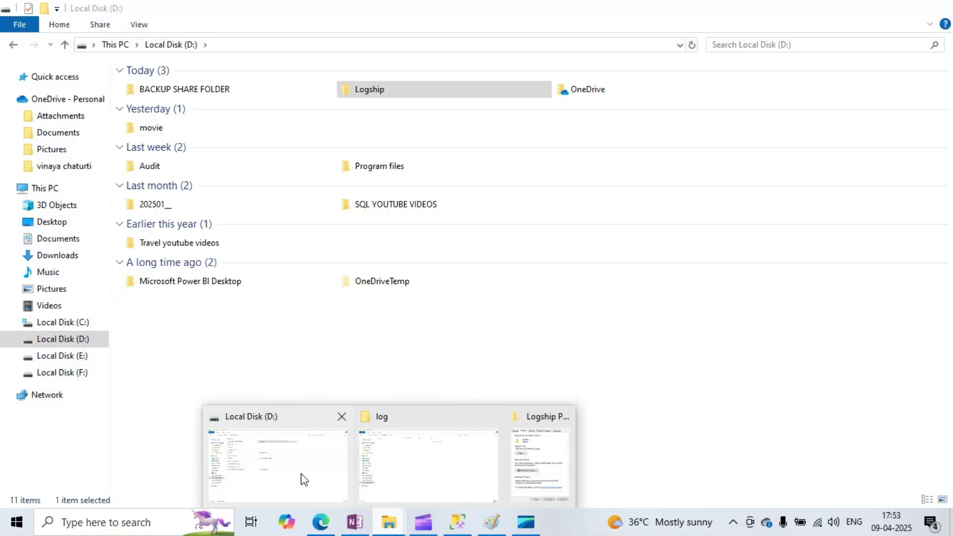
{"action": "left_click", "coordinate": [302, 481]}
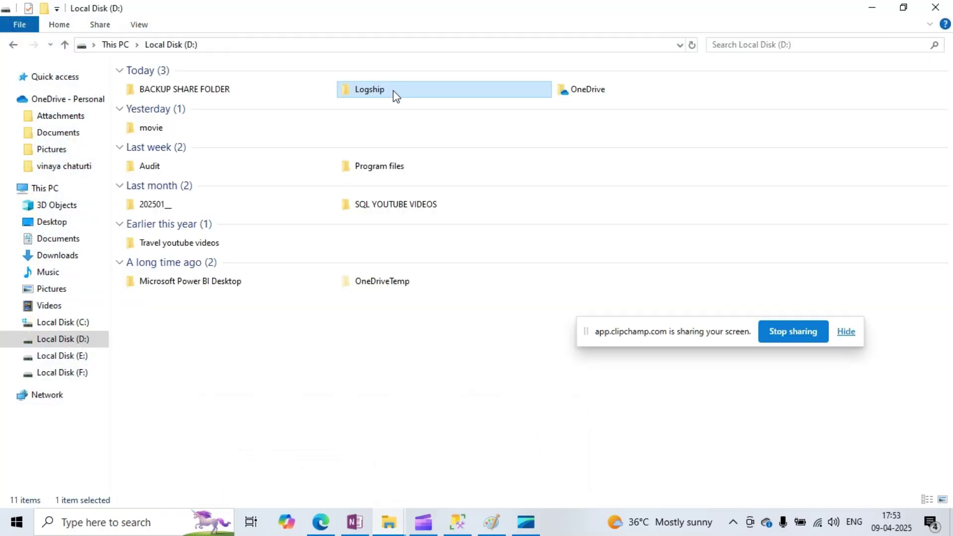
{"action": "double_click", "coordinate": [396, 96]}
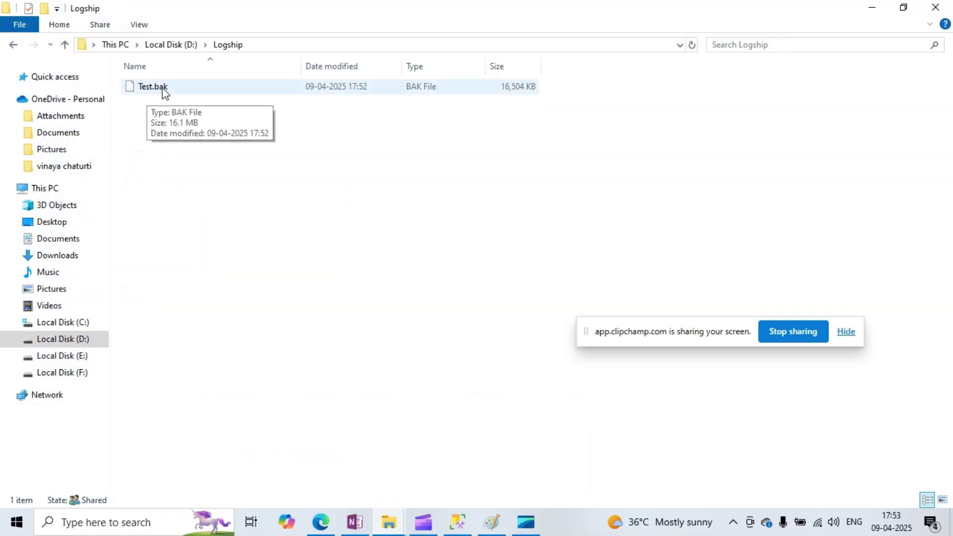
{"action": "left_click", "coordinate": [66, 45]}
{"action": "mouse_move", "coordinate": [389, 524]}
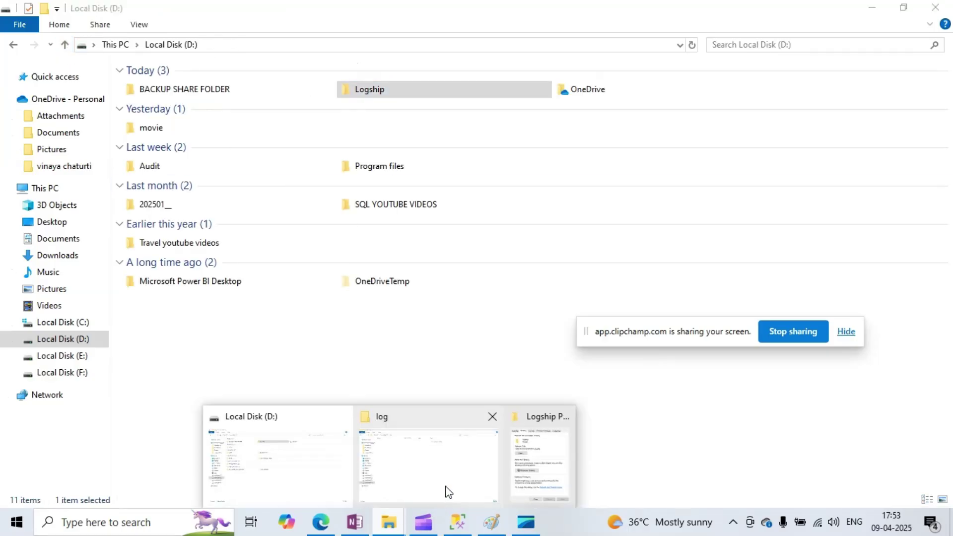
{"action": "mouse_move", "coordinate": [522, 477]}
Step: Return to SQL Server Management Studio and examine the tables of the Test database on SQLEXPRESSSECOND
{"action": "left_click", "coordinate": [458, 524]}
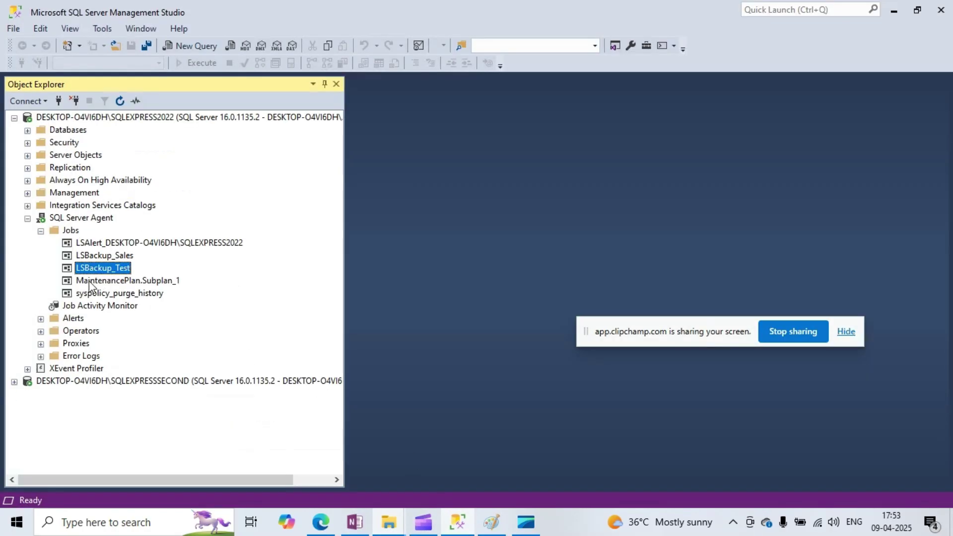
{"action": "left_click", "coordinate": [28, 218]}
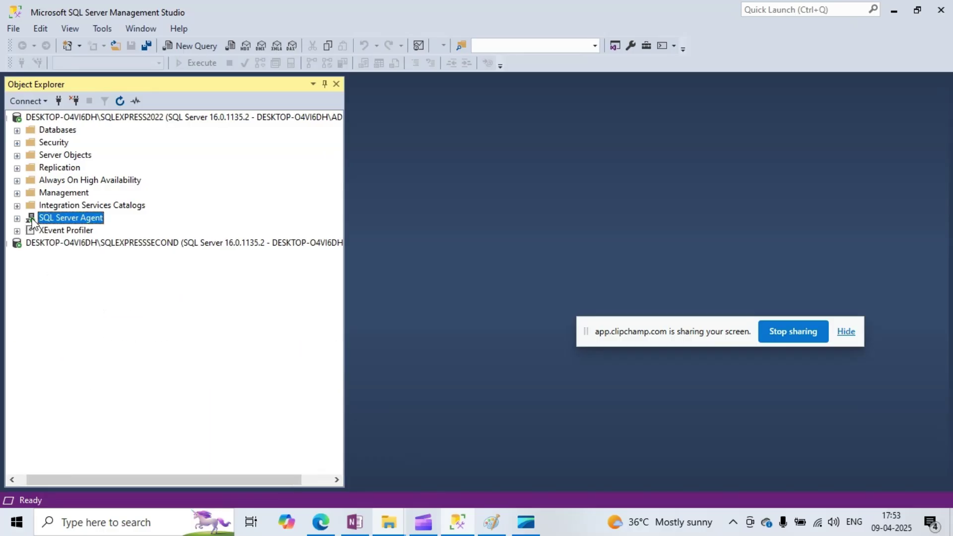
{"action": "left_click", "coordinate": [14, 242]}
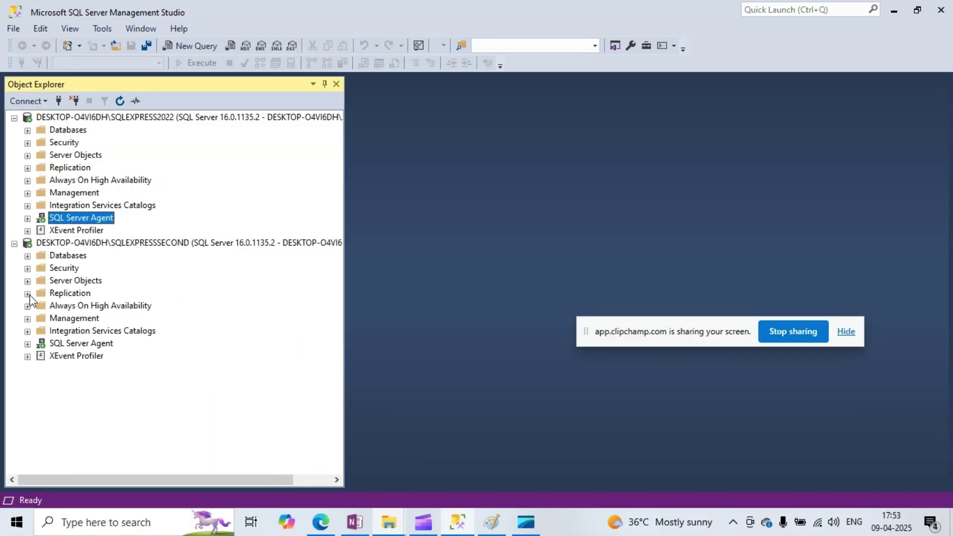
{"action": "left_click", "coordinate": [28, 255]}
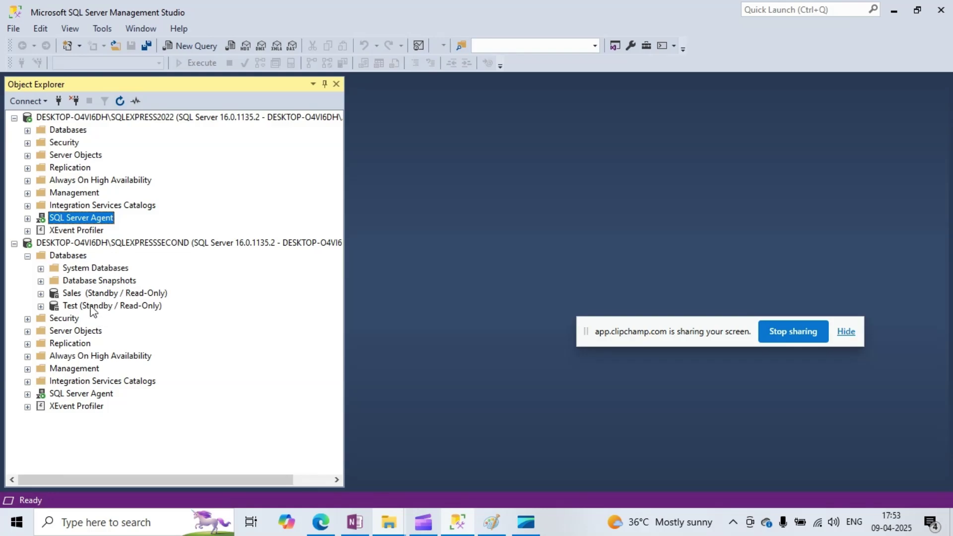
{"action": "left_click", "coordinate": [90, 307]}
{"action": "left_click", "coordinate": [41, 306]}
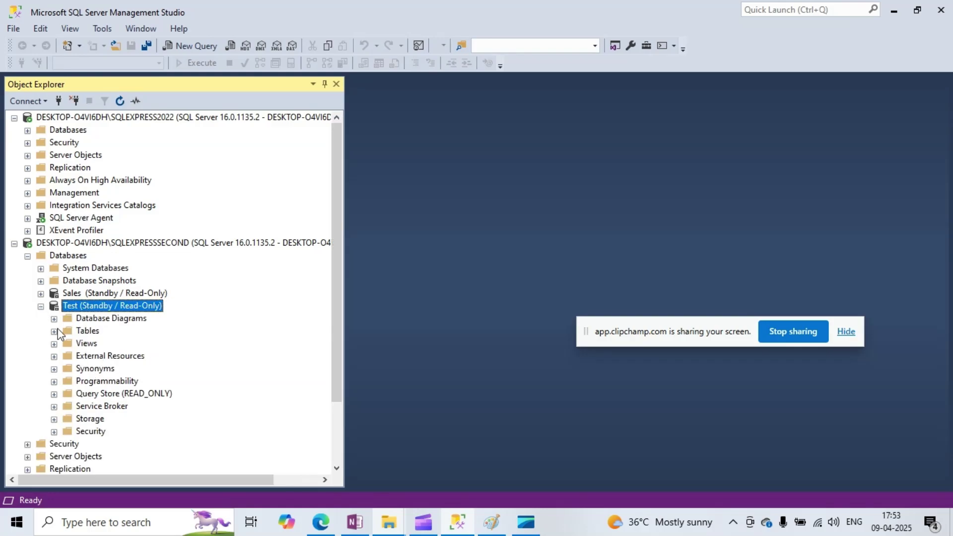
{"action": "left_click", "coordinate": [54, 332]}
{"action": "scroll", "coordinate": [101, 293], "scroll_direction": "down", "scroll_amount": 2}
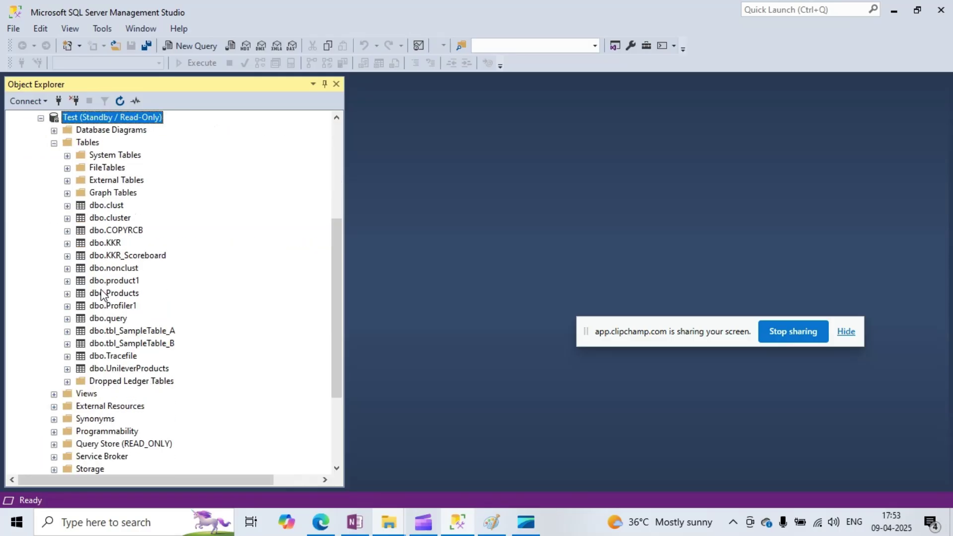
{"action": "scroll", "coordinate": [105, 325], "scroll_direction": "up", "scroll_amount": 4}
{"action": "left_click", "coordinate": [41, 268]}
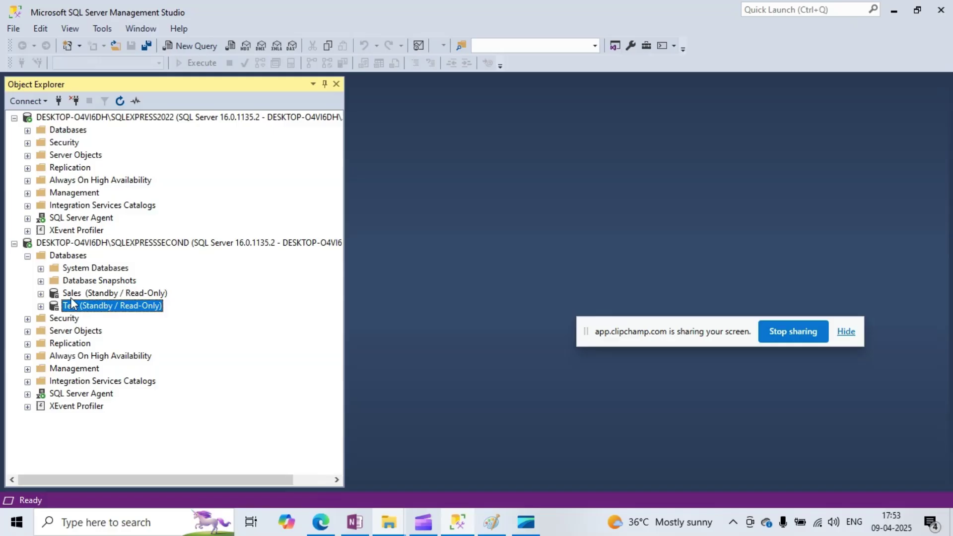
Step: Expand the SQL Server Agent jobs on SQLEXPRESSSECOND and examine the LSCopy and LSRestore jobs for Test
{"action": "left_click", "coordinate": [27, 394]}
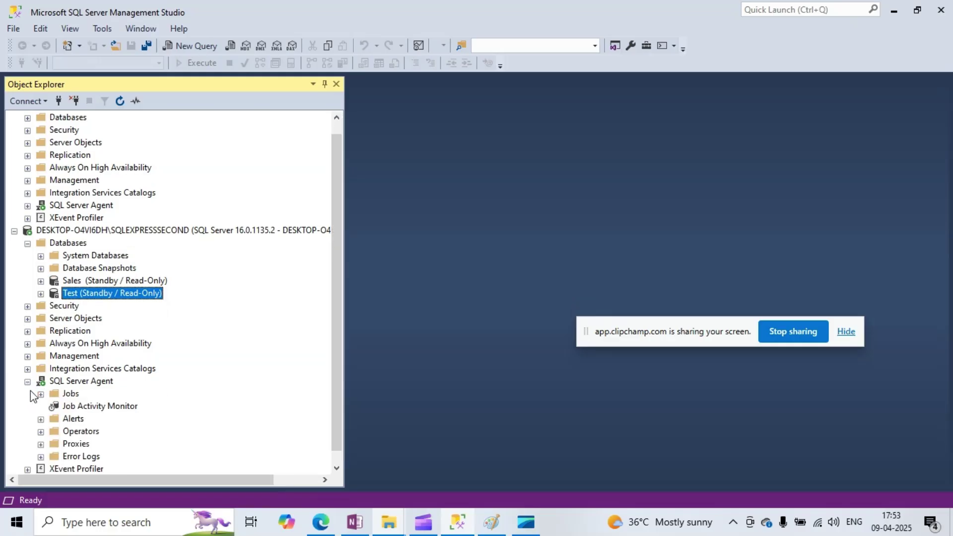
{"action": "left_click", "coordinate": [41, 381]}
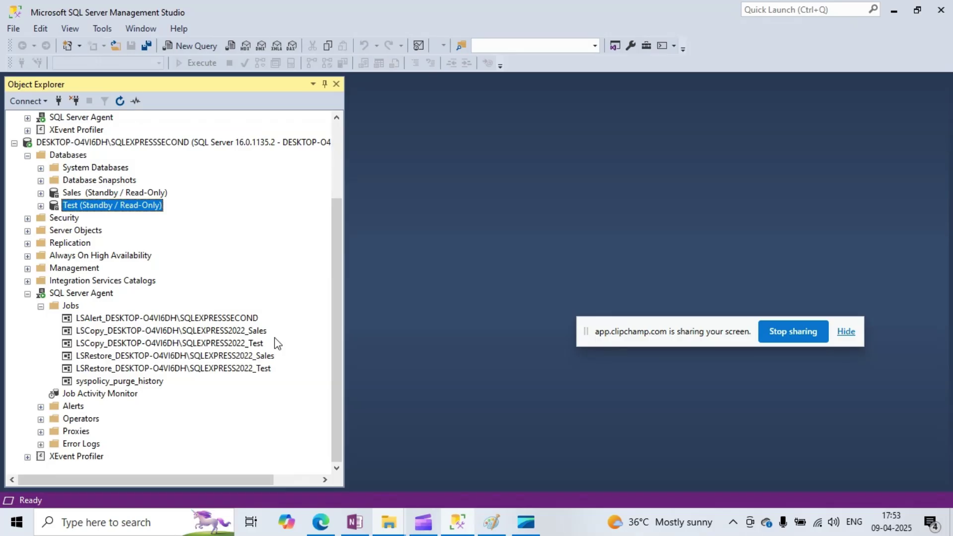
{"action": "left_click", "coordinate": [255, 345]}
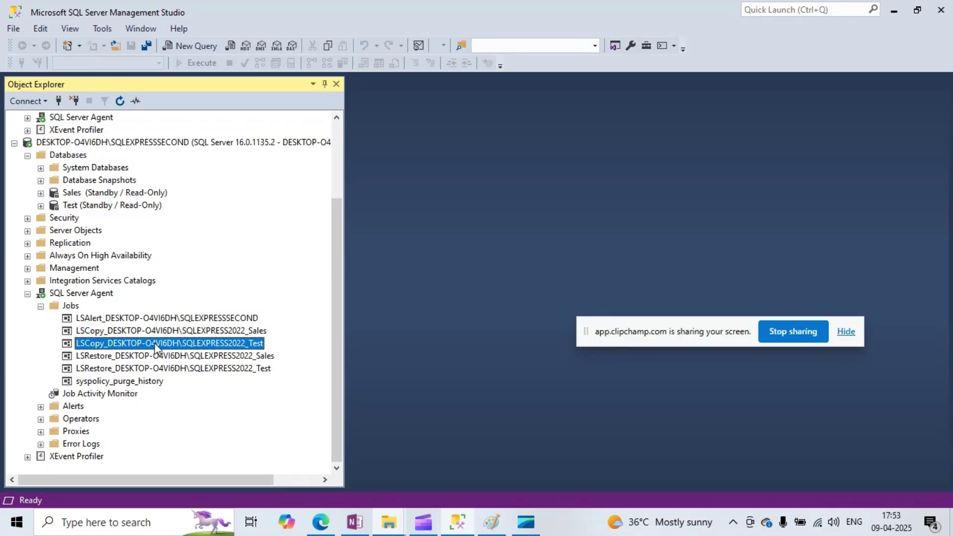
{"action": "left_click", "coordinate": [175, 370]}
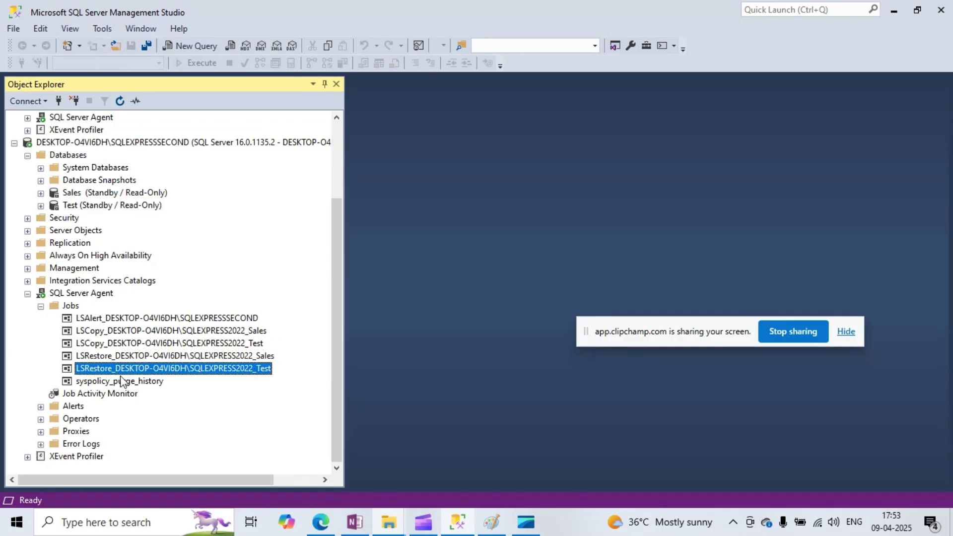
{"action": "scroll", "coordinate": [85, 345], "scroll_direction": "up", "scroll_amount": 3}
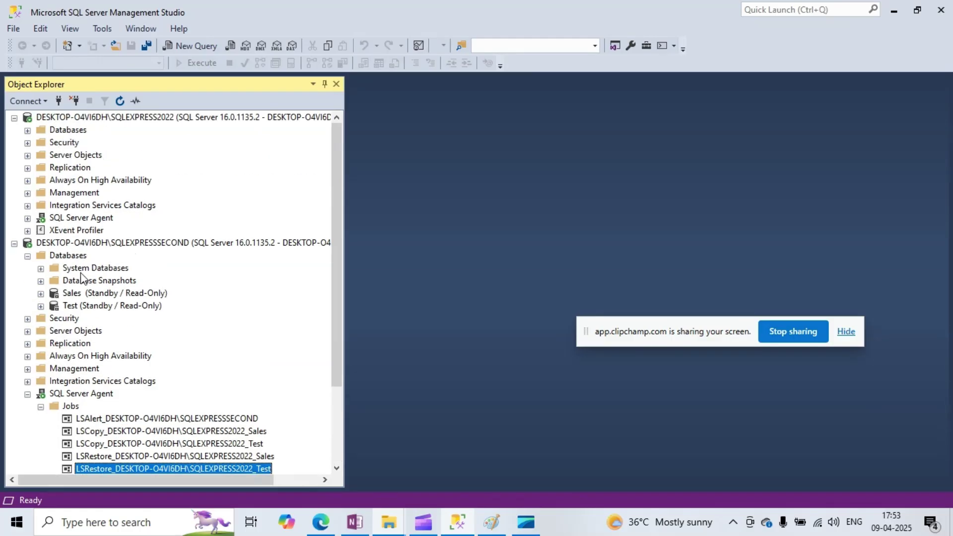
Step: Switch to File Explorer to check the log folder, and go up to Local Disk (F:)
{"action": "left_click", "coordinate": [391, 525]}
{"action": "left_click", "coordinate": [436, 460]}
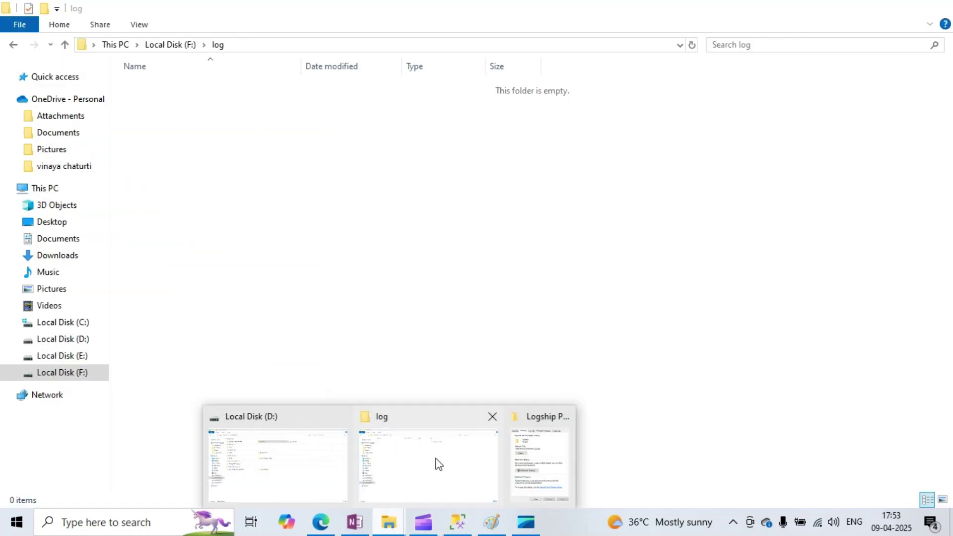
{"action": "left_click", "coordinate": [65, 45]}
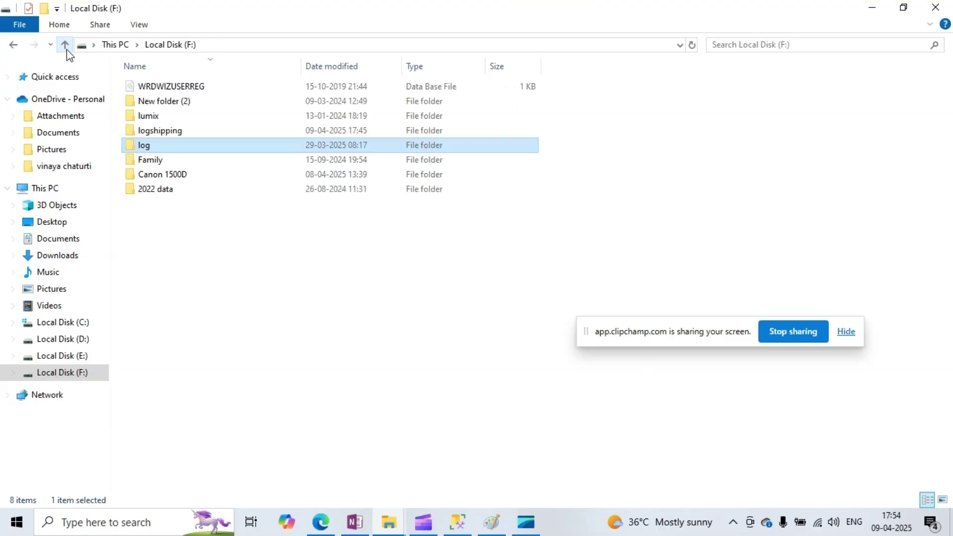
Step: Refresh Local Disk (F:), check the contents of its log folder, and go back up to This PC
{"action": "right_click", "coordinate": [375, 292]}
{"action": "left_click", "coordinate": [411, 348]}
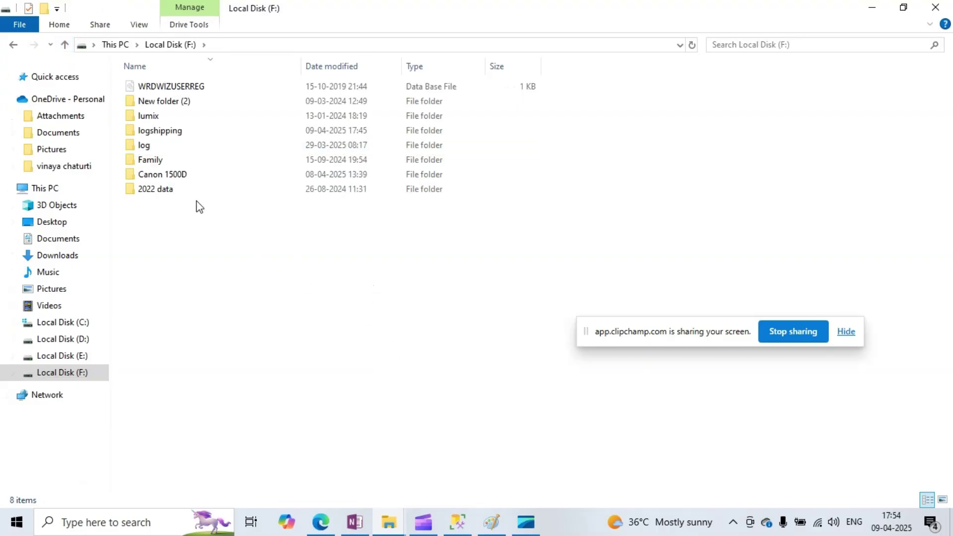
{"action": "left_click", "coordinate": [158, 149]}
{"action": "double_click", "coordinate": [158, 148]}
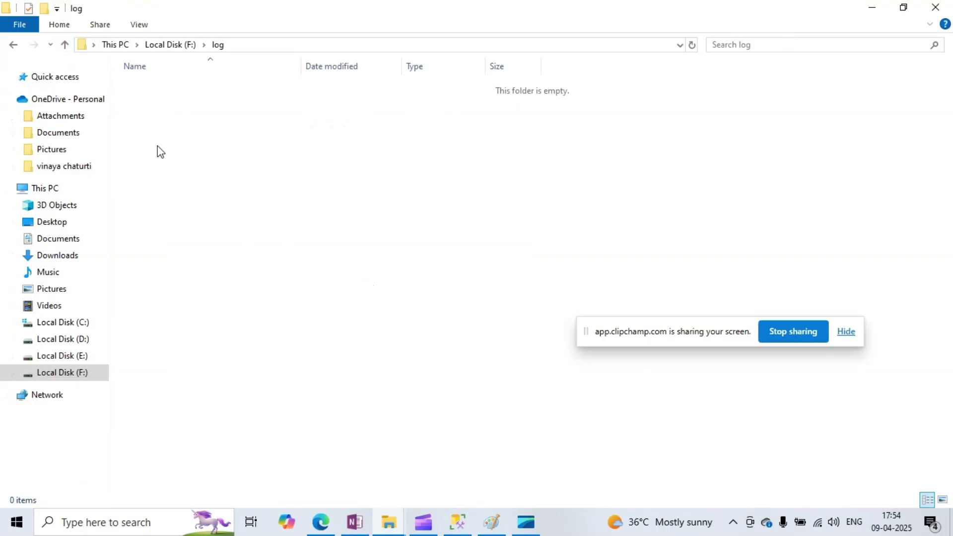
{"action": "left_click", "coordinate": [65, 45]}
{"action": "left_click", "coordinate": [66, 45]}
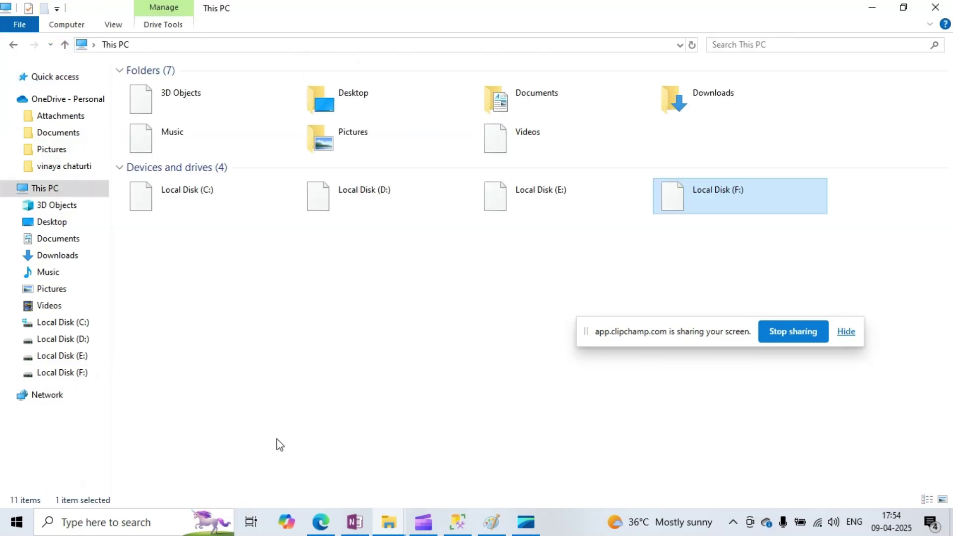
Step: Switch to SQL Server Management Studio and run the LSBackup_Test agent job on SQLEXPRESS2022
{"action": "mouse_move", "coordinate": [388, 528]}
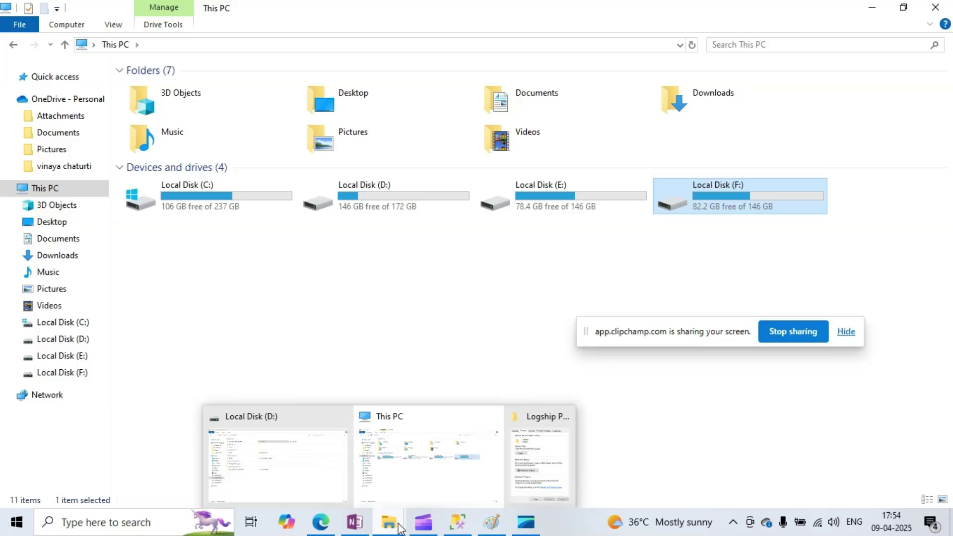
{"action": "left_click", "coordinate": [423, 522]}
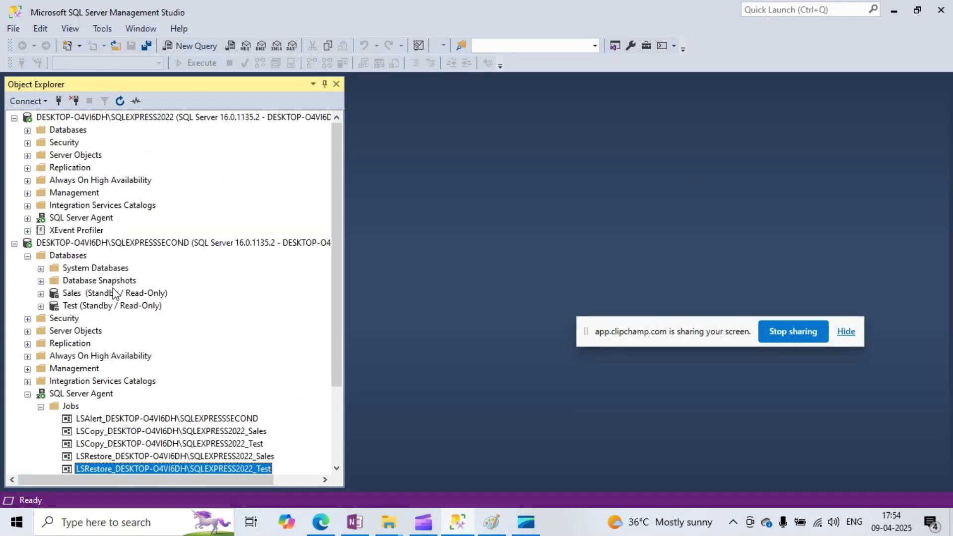
{"action": "left_click", "coordinate": [28, 219]}
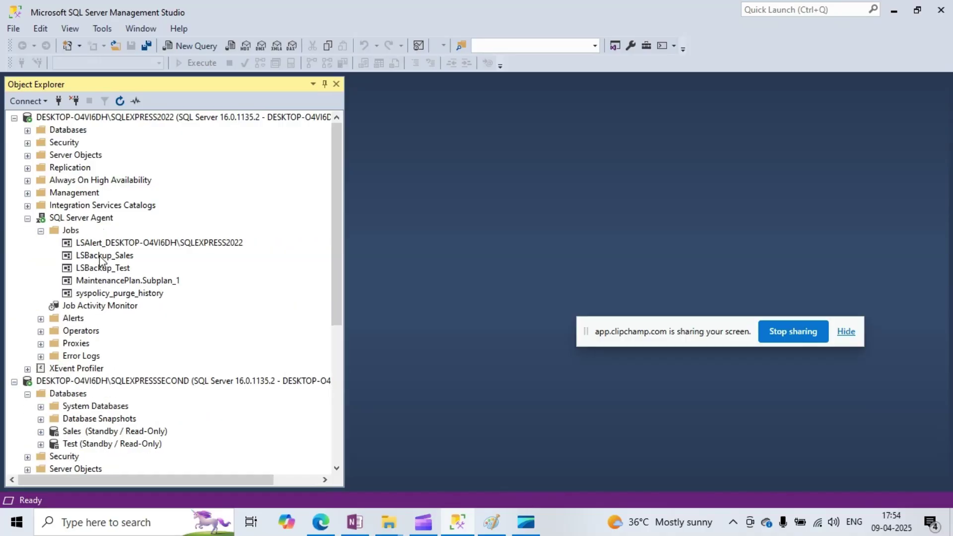
{"action": "right_click", "coordinate": [85, 268]}
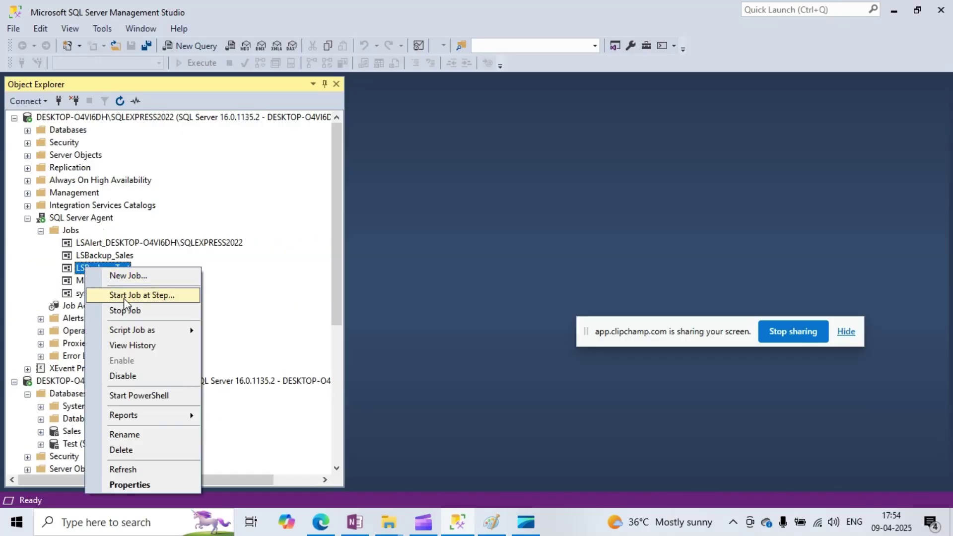
{"action": "left_click", "coordinate": [125, 297]}
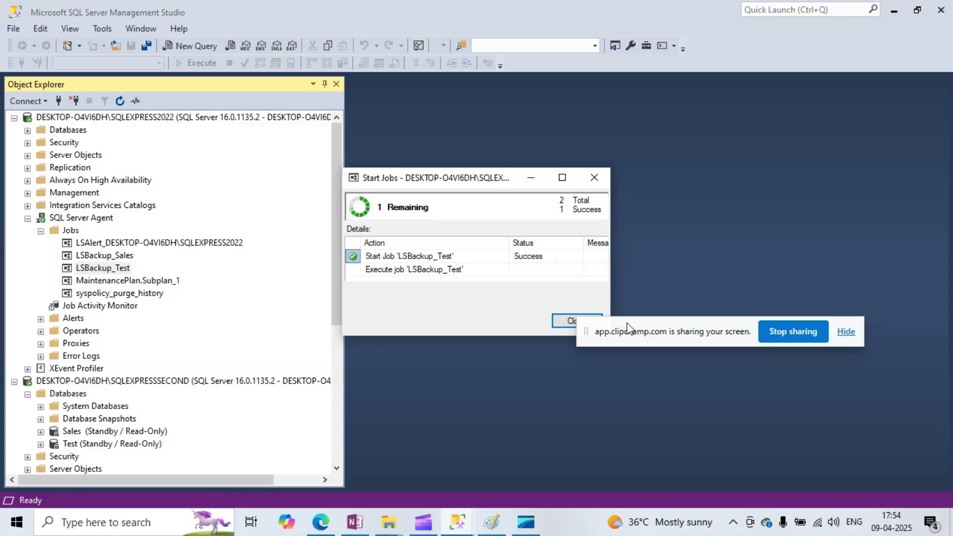
{"action": "left_click_drag", "start_coordinate": [630, 331], "coordinate": [774, 434]}
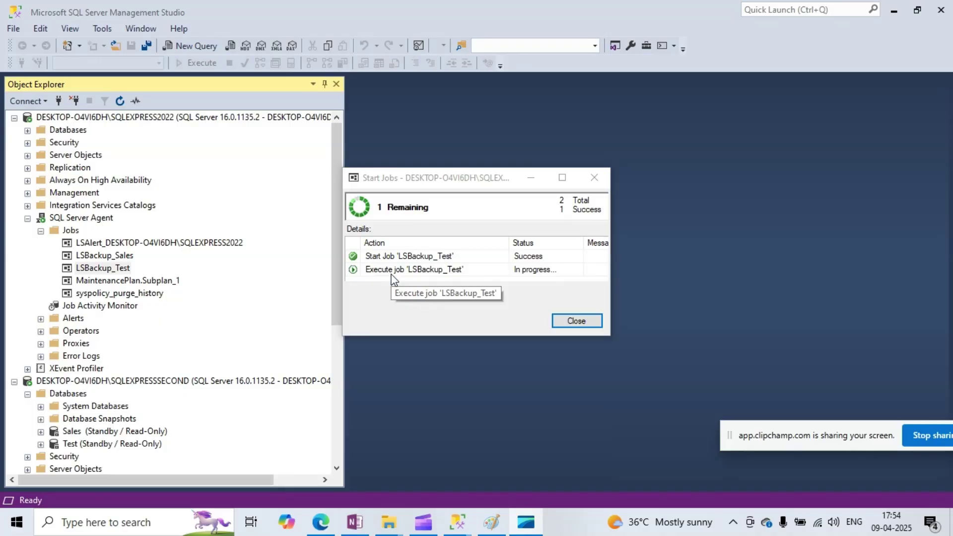
{"action": "left_click", "coordinate": [577, 322]}
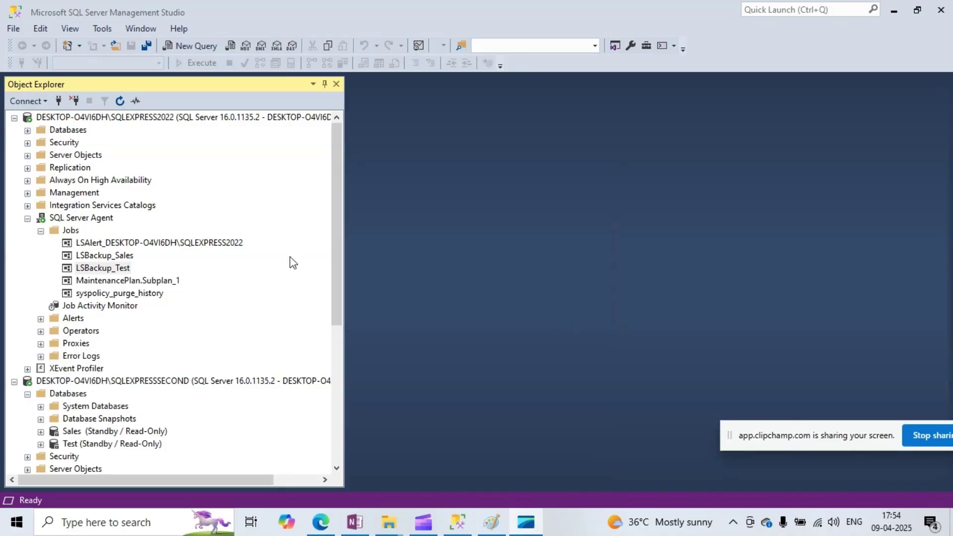
Step: Locate the LSCopy job for Test on SQLEXPRESSSECOND, and switch to File Explorer to check the log folder on Local Disk (F:)
{"action": "scroll", "coordinate": [114, 293], "scroll_direction": "down", "scroll_amount": 2}
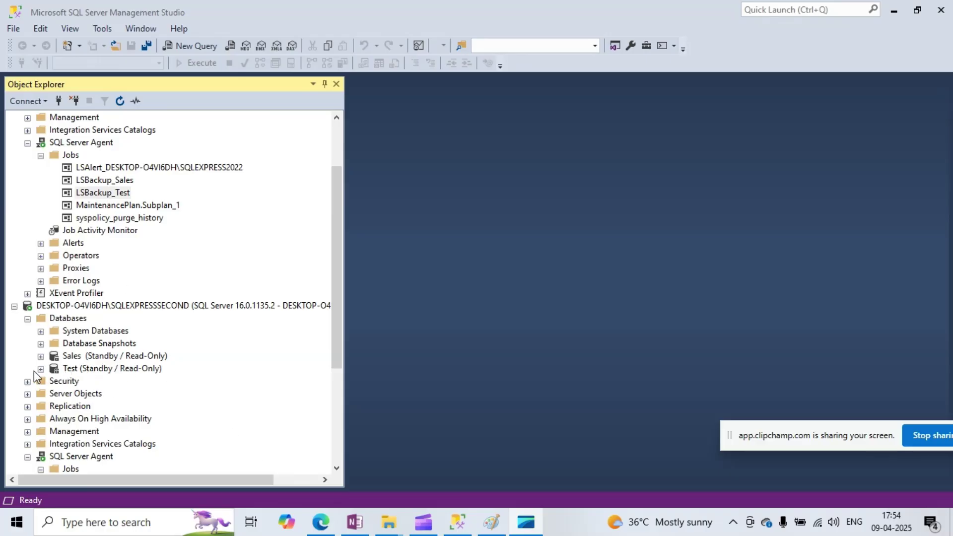
{"action": "scroll", "coordinate": [100, 397], "scroll_direction": "down", "scroll_amount": 4}
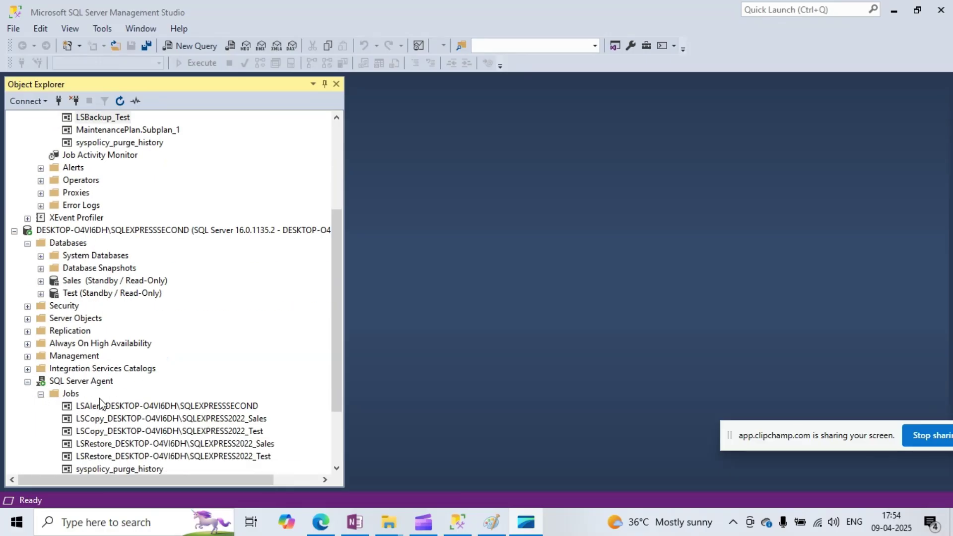
{"action": "left_click", "coordinate": [95, 359]}
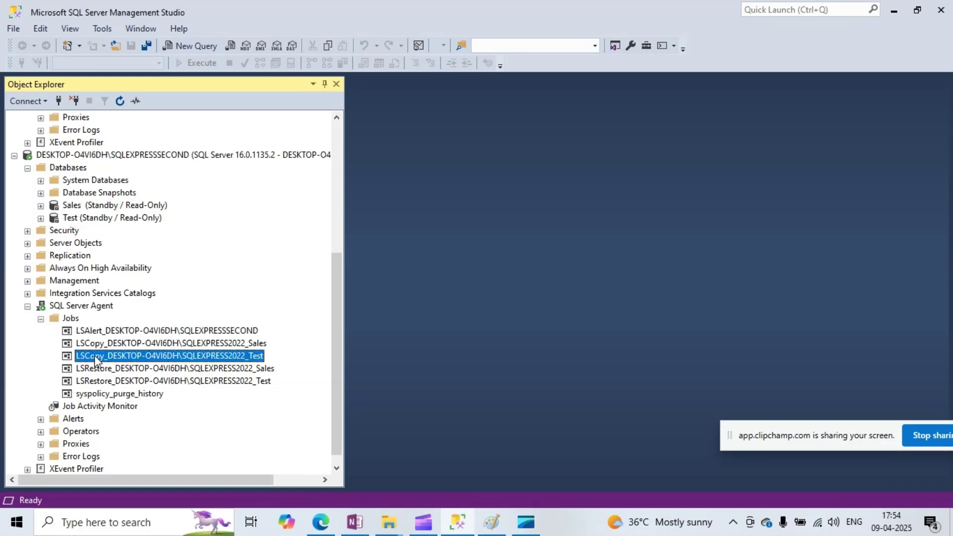
{"action": "mouse_move", "coordinate": [399, 519]}
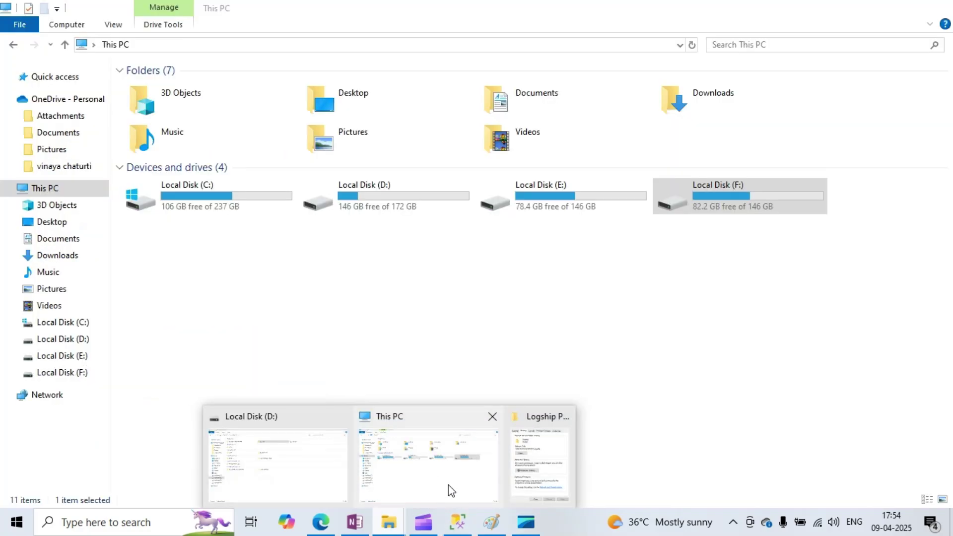
{"action": "left_click", "coordinate": [451, 490]}
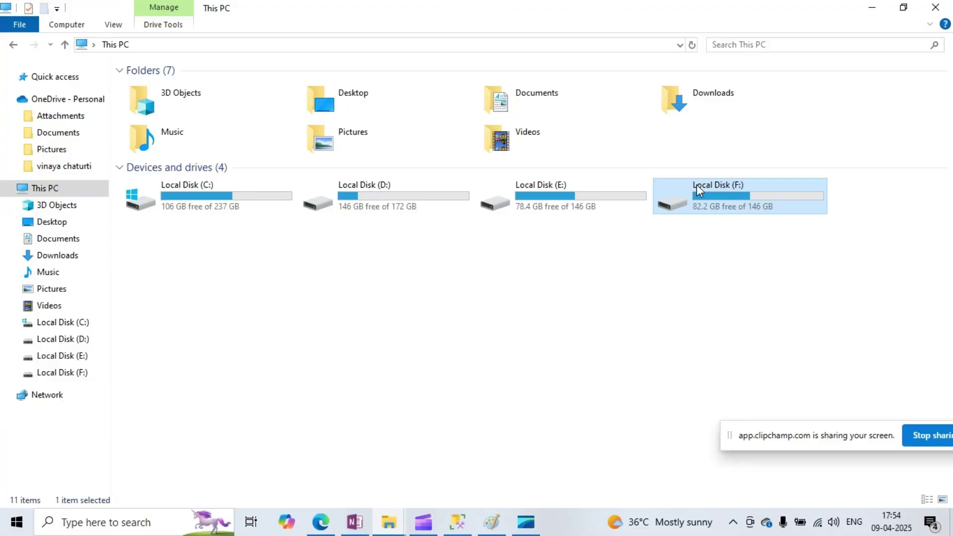
{"action": "double_click", "coordinate": [696, 184]}
{"action": "double_click", "coordinate": [163, 145]}
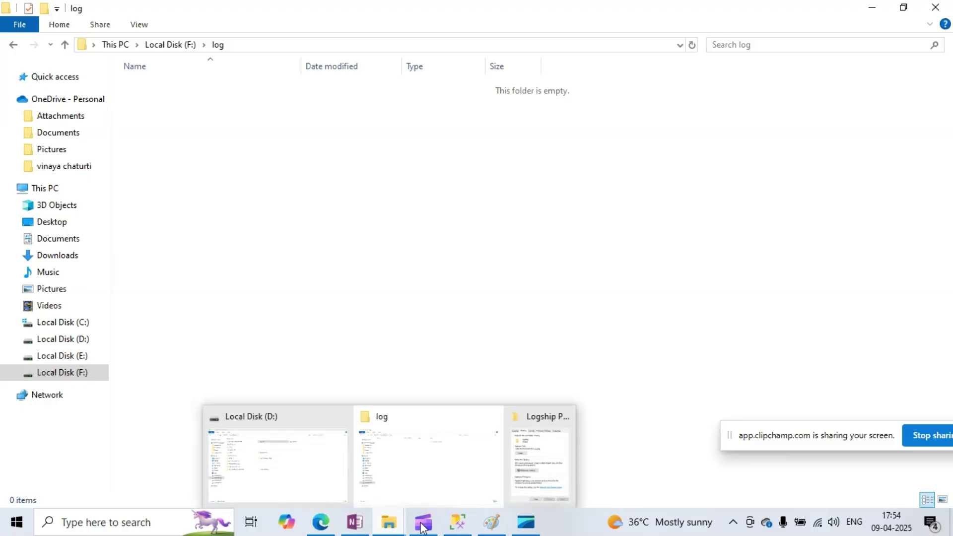
Step: Return to SQL Server Management Studio and run the LSCopy job for Test on SQLEXPRESSSECOND
{"action": "mouse_move", "coordinate": [457, 522]}
{"action": "left_click", "coordinate": [380, 446]}
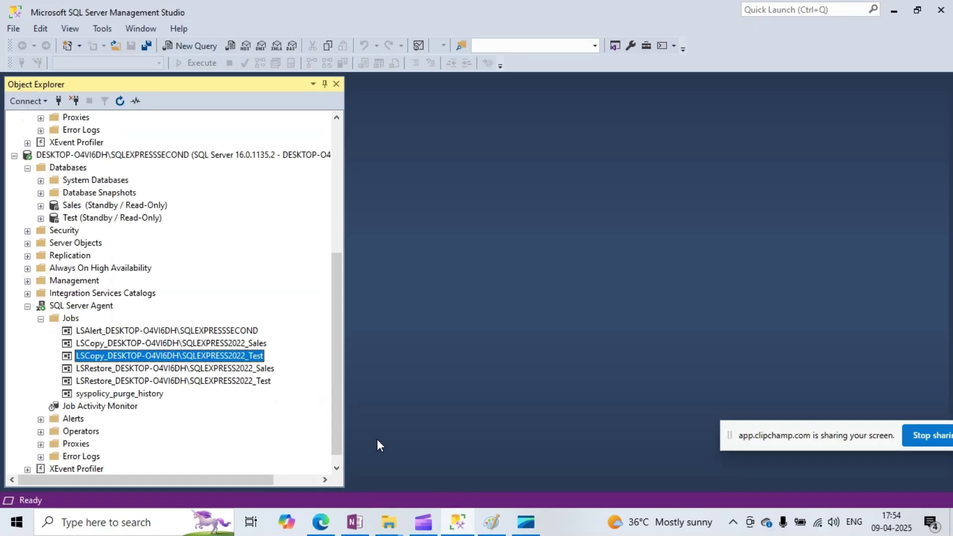
{"action": "right_click", "coordinate": [96, 358]}
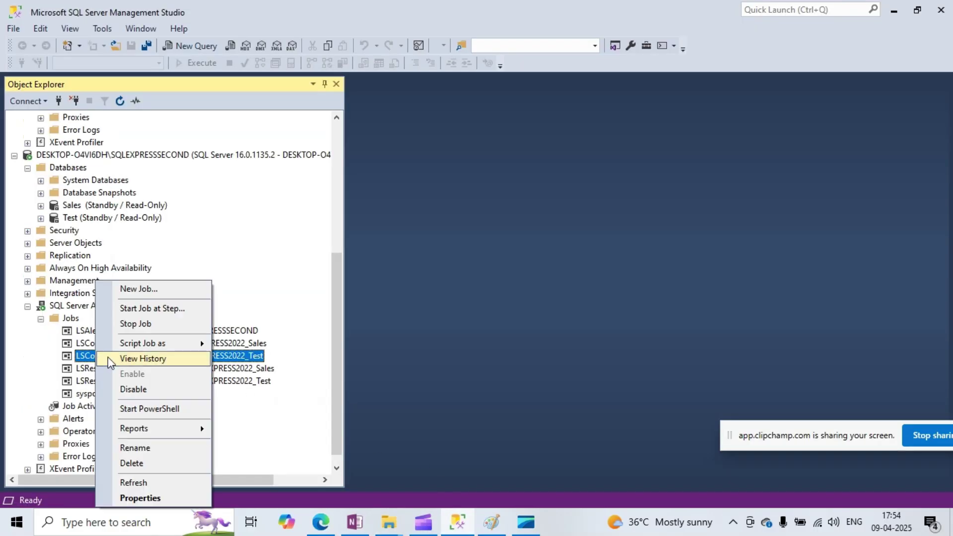
{"action": "left_click", "coordinate": [135, 309]}
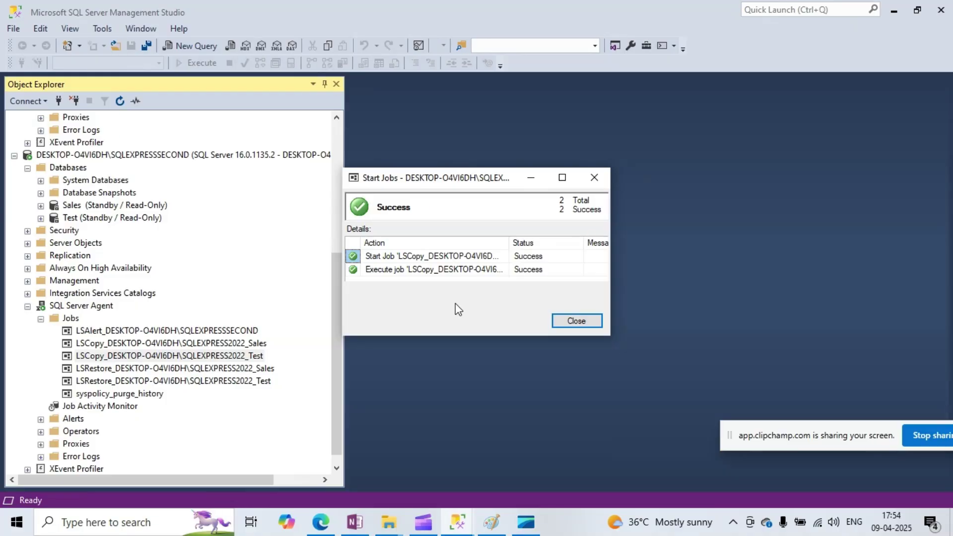
{"action": "left_click", "coordinate": [571, 322]}
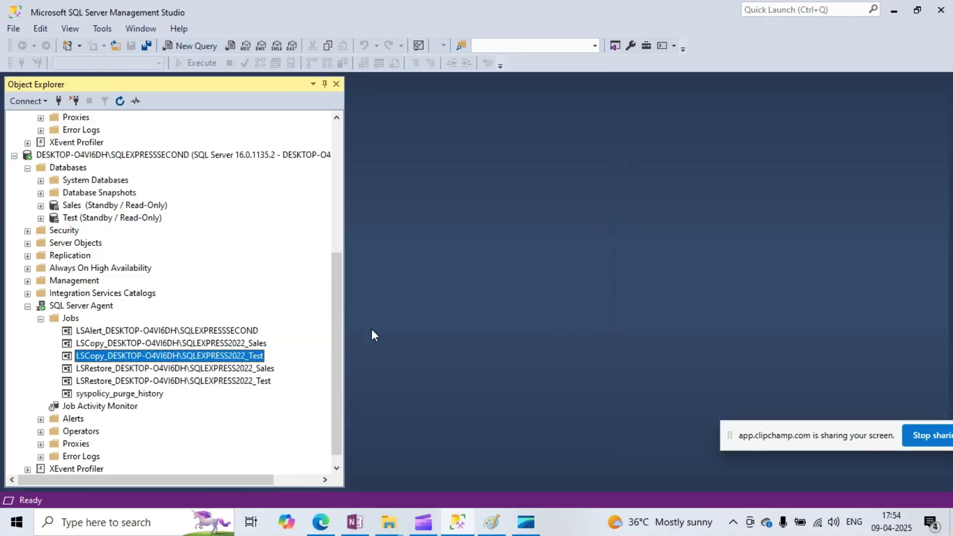
Step: Run the LSRestore job for the Test database on SQLEXPRESSSECOND
{"action": "left_click", "coordinate": [94, 383]}
{"action": "right_click", "coordinate": [95, 386]}
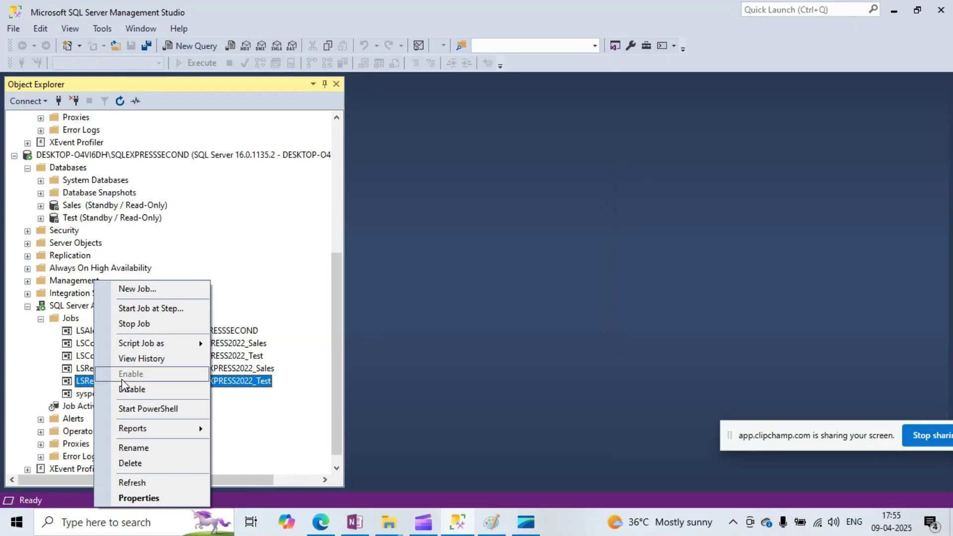
{"action": "left_click", "coordinate": [130, 310]}
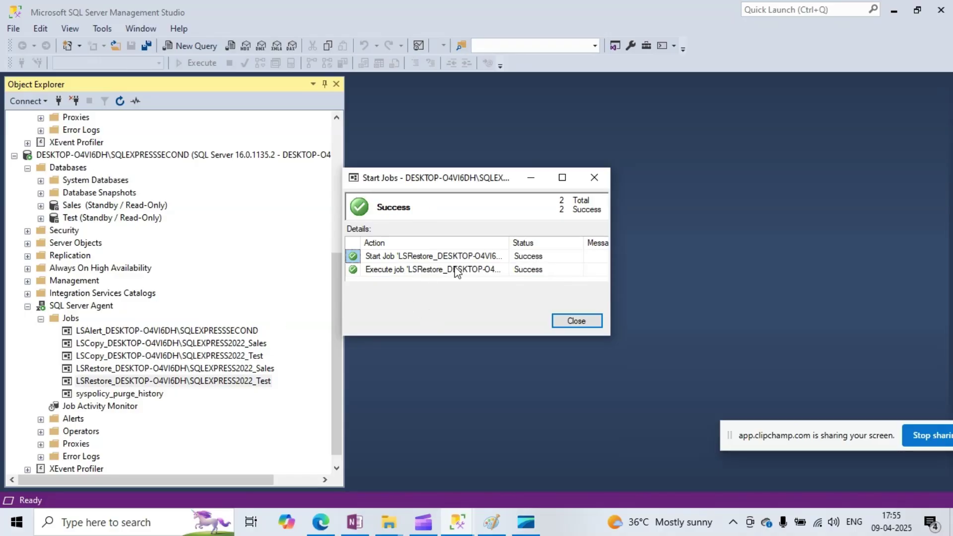
{"action": "left_click", "coordinate": [576, 320]}
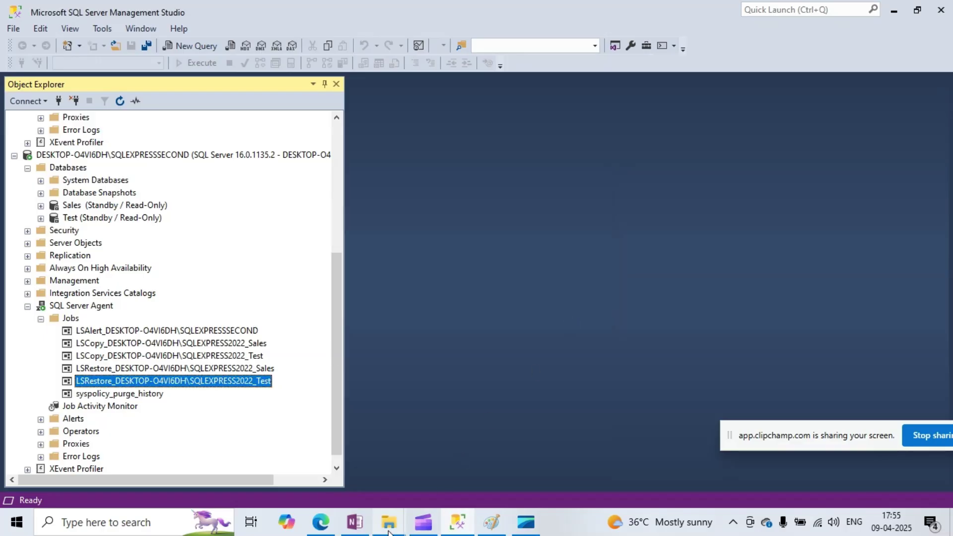
Step: Switch to File Explorer, examine the name and full file type of the Test file in the log folder, and go up one level
{"action": "mouse_move", "coordinate": [389, 522]}
{"action": "left_click", "coordinate": [414, 470]}
{"action": "right_click", "coordinate": [283, 231]}
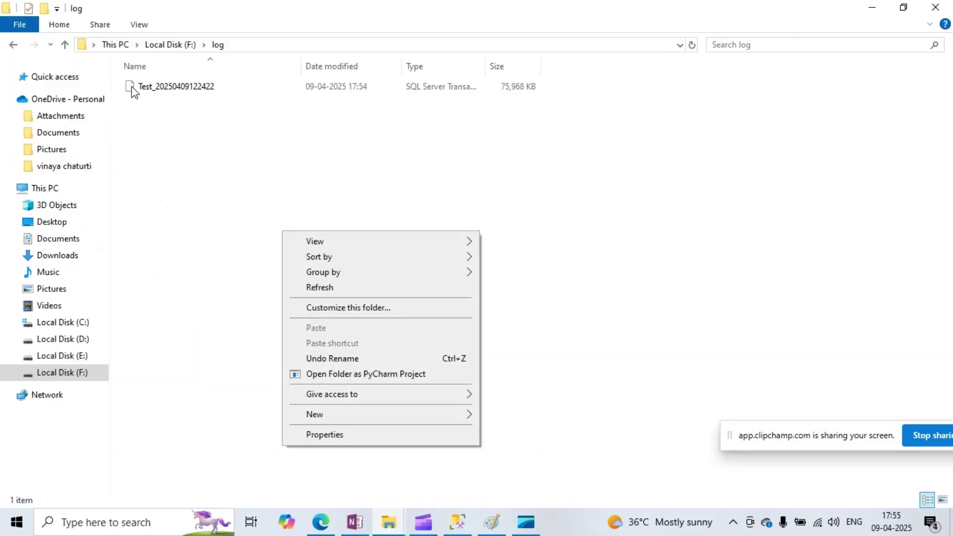
{"action": "left_click", "coordinate": [170, 93]}
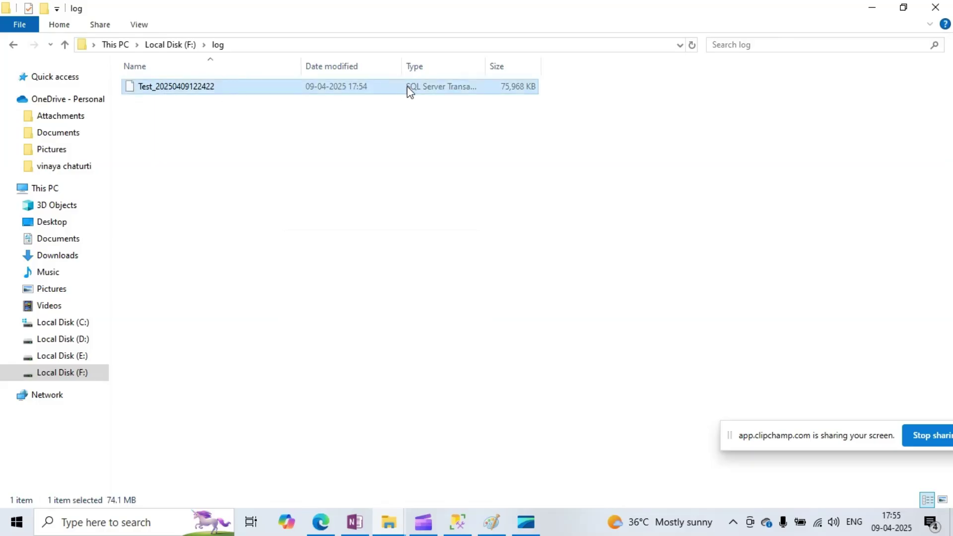
{"action": "left_click_drag", "start_coordinate": [485, 65], "coordinate": [583, 69]}
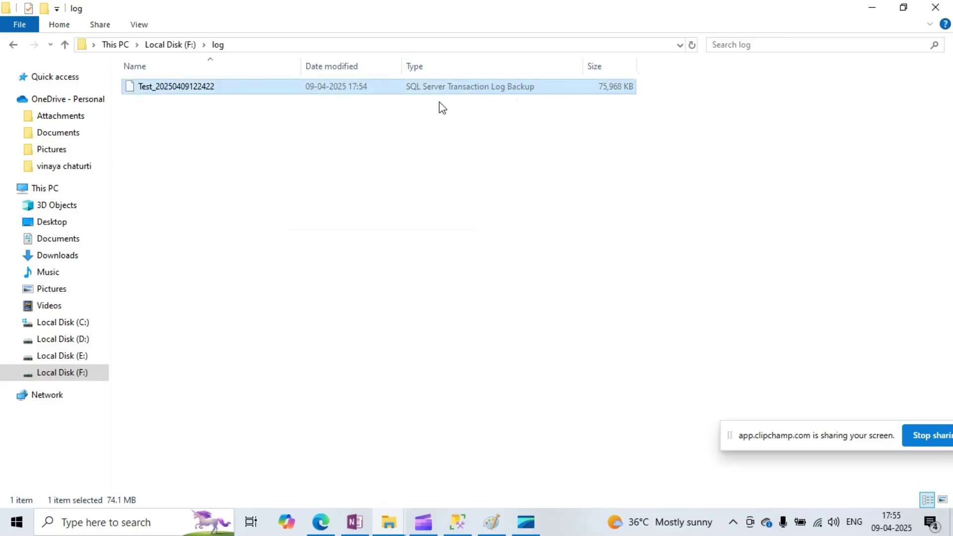
{"action": "left_click", "coordinate": [65, 45]}
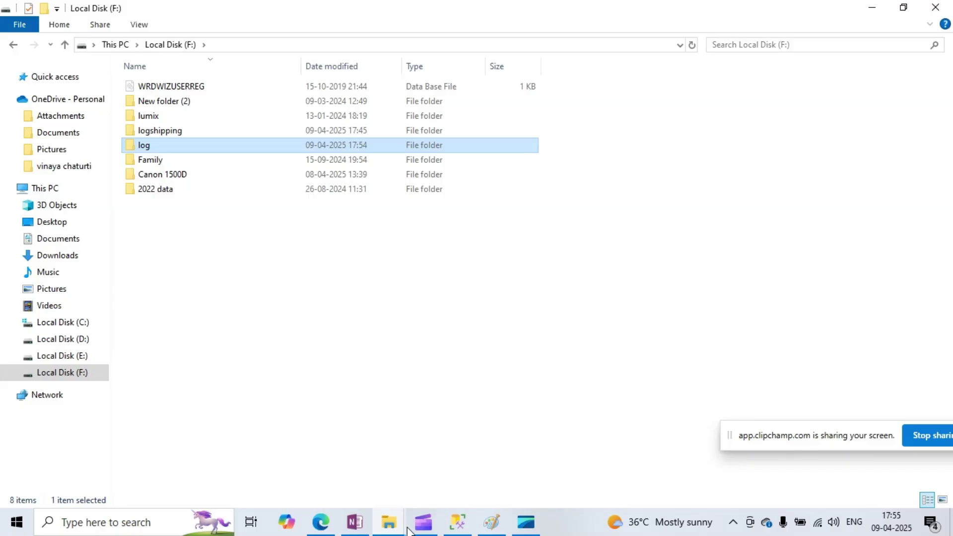
Step: Return to SQL Server Management Studio and examine which Restore tasks are available for the Test database on SQLEXPRESSSECOND
{"action": "left_click", "coordinate": [457, 522]}
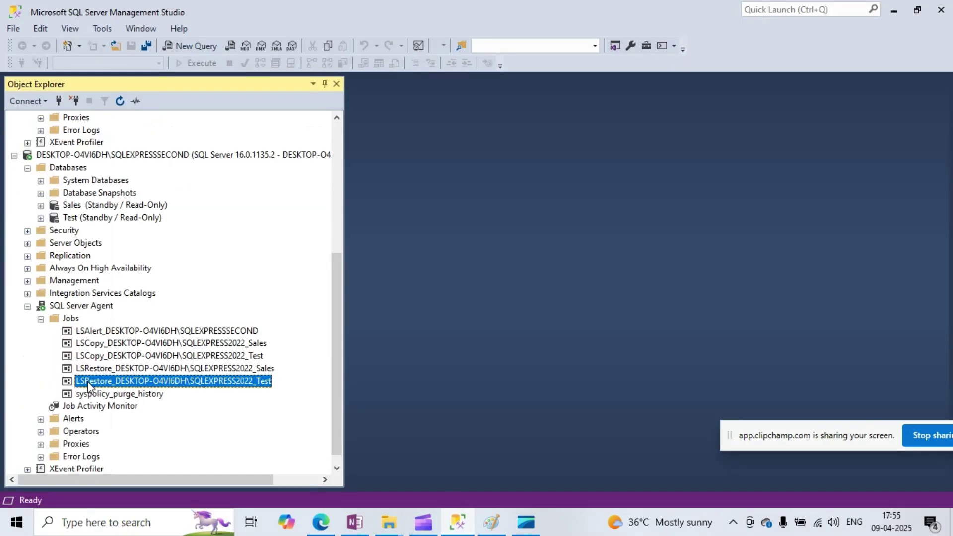
{"action": "scroll", "coordinate": [88, 386], "scroll_direction": "up", "scroll_amount": 2}
{"action": "right_click", "coordinate": [70, 292]}
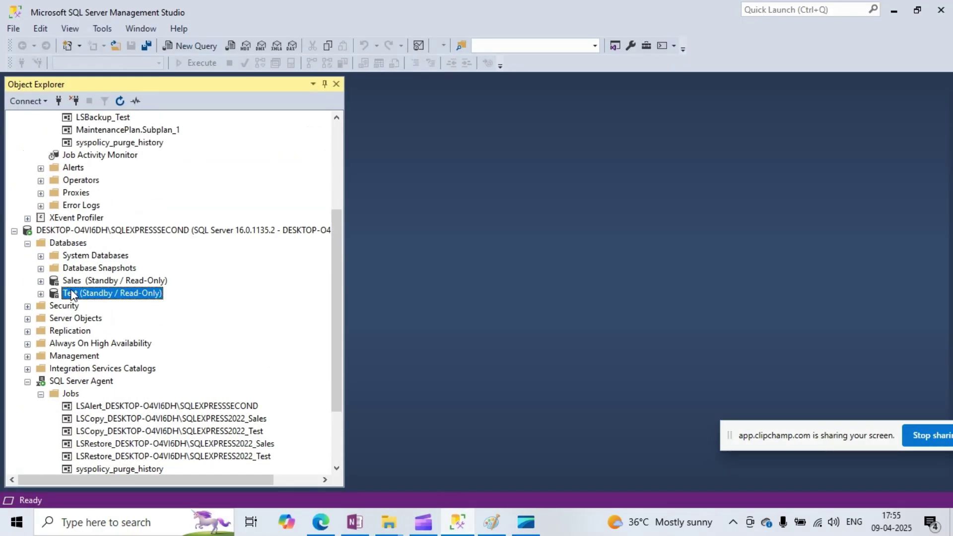
{"action": "mouse_move", "coordinate": [235, 318]}
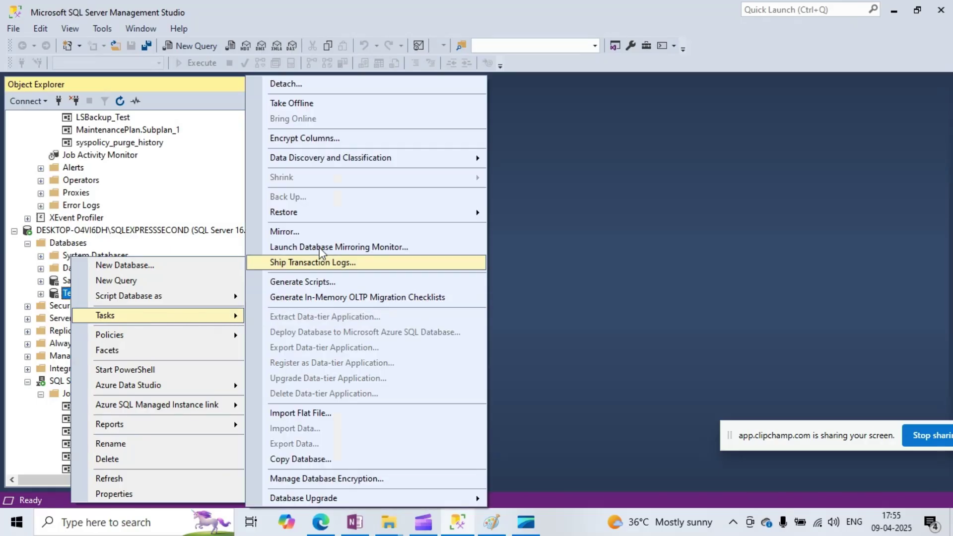
{"action": "mouse_move", "coordinate": [409, 213]}
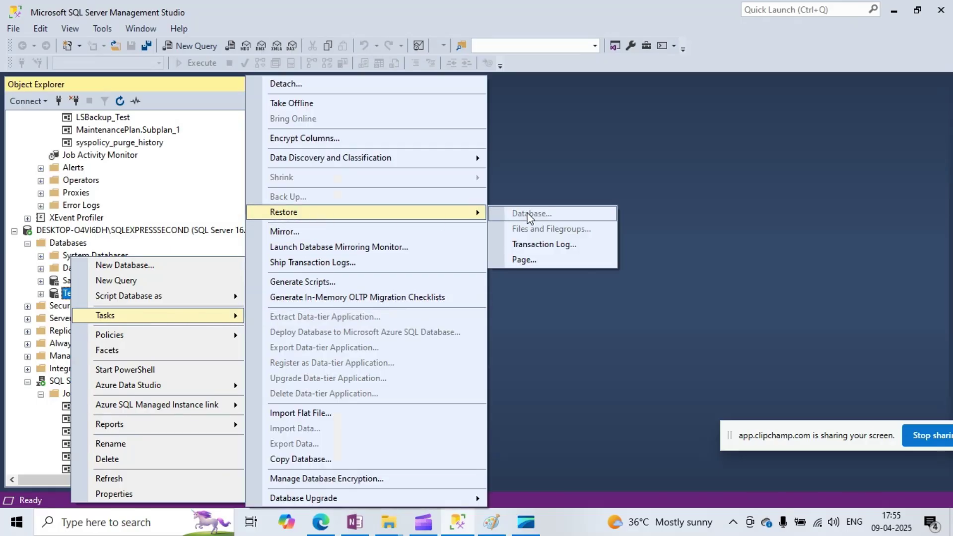
{"action": "left_click", "coordinate": [12, 276]}
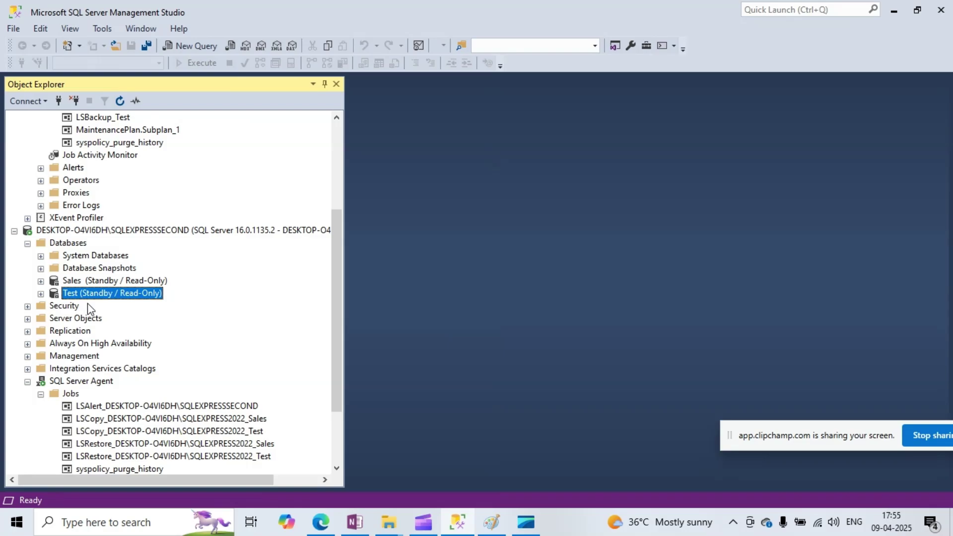
Step: Open the transaction log shipping configuration of the Test database on SQLEXPRESS2022
{"action": "scroll", "coordinate": [112, 231], "scroll_direction": "up", "scroll_amount": 4}
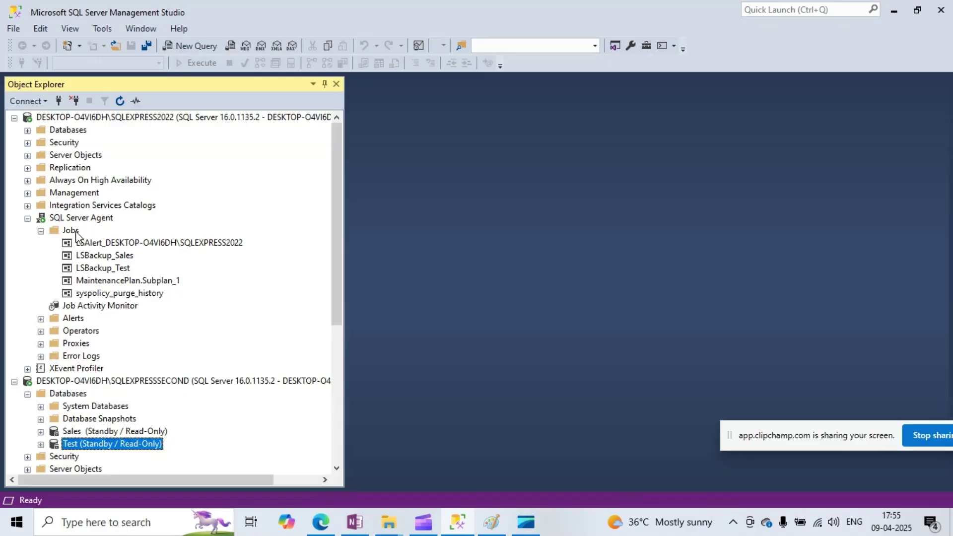
{"action": "left_click", "coordinate": [27, 131]}
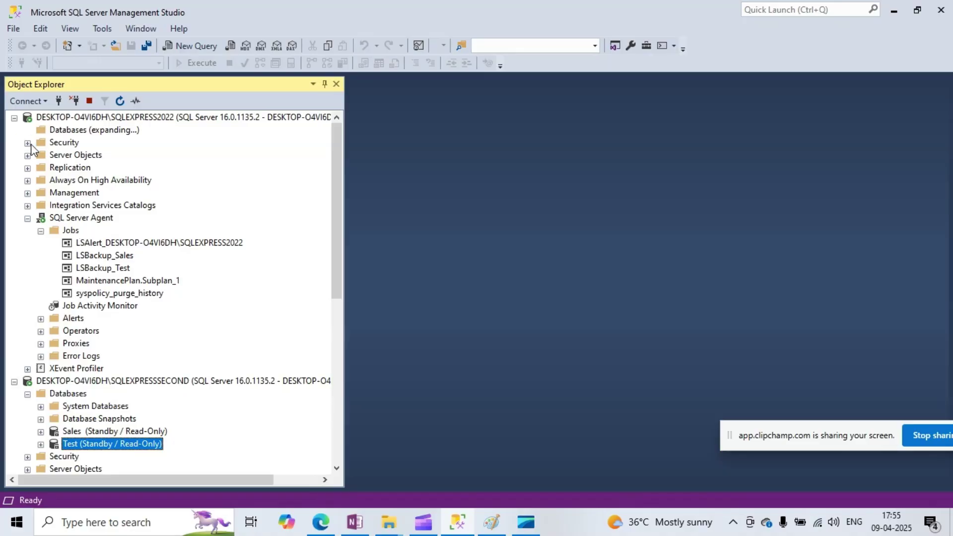
{"action": "left_click", "coordinate": [71, 206]}
{"action": "right_click", "coordinate": [73, 210]}
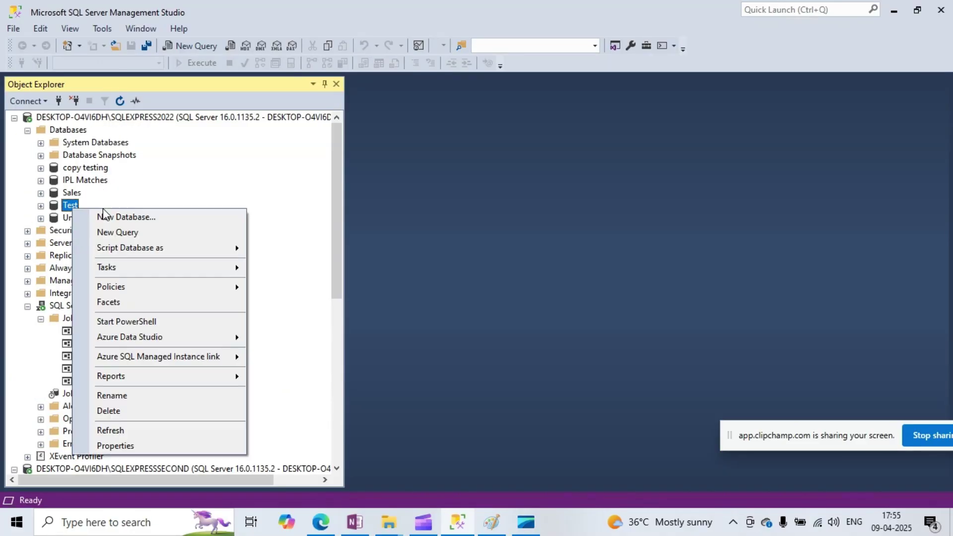
{"action": "mouse_move", "coordinate": [144, 270]}
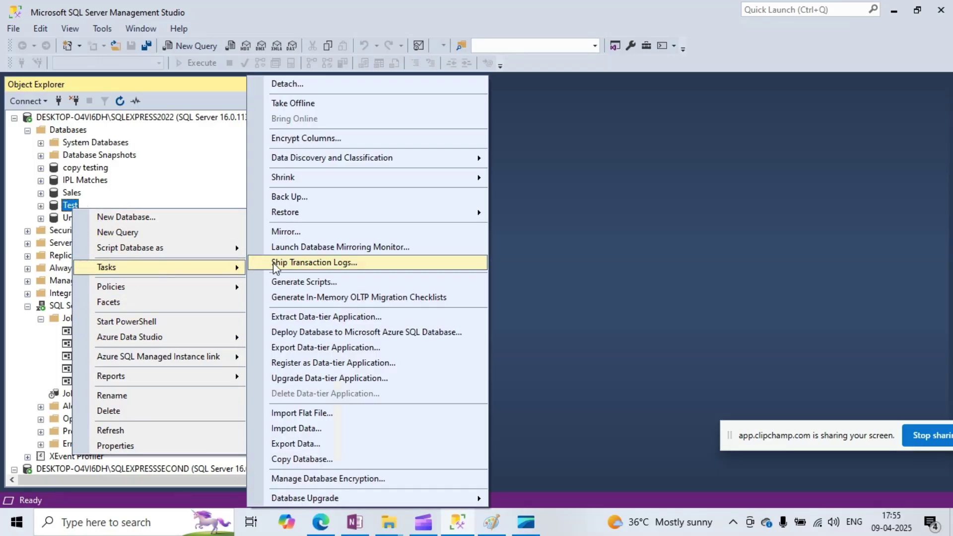
{"action": "left_click", "coordinate": [276, 262]}
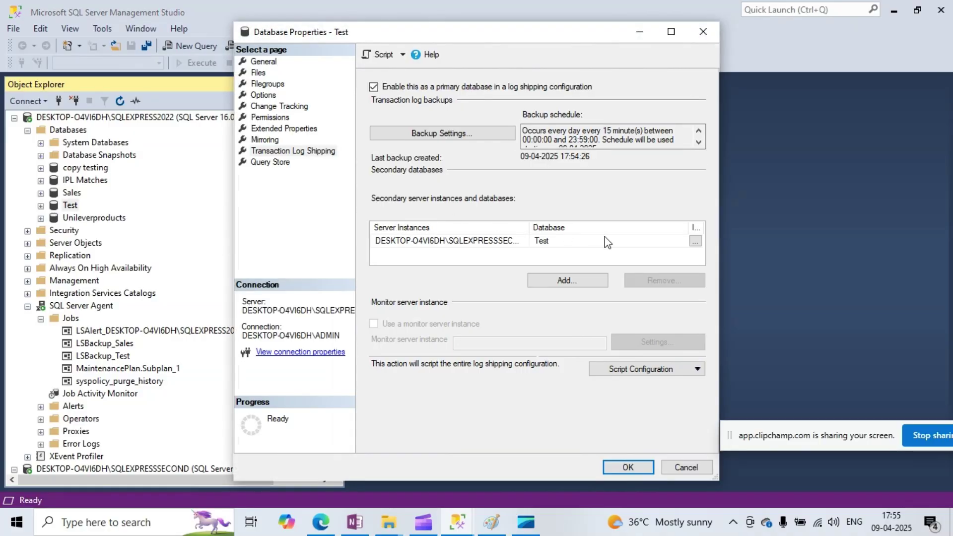
Step: Set the database state when restoring backups to No recovery mode for the secondary Test database and save the log shipping configuration
{"action": "left_click", "coordinate": [422, 246]}
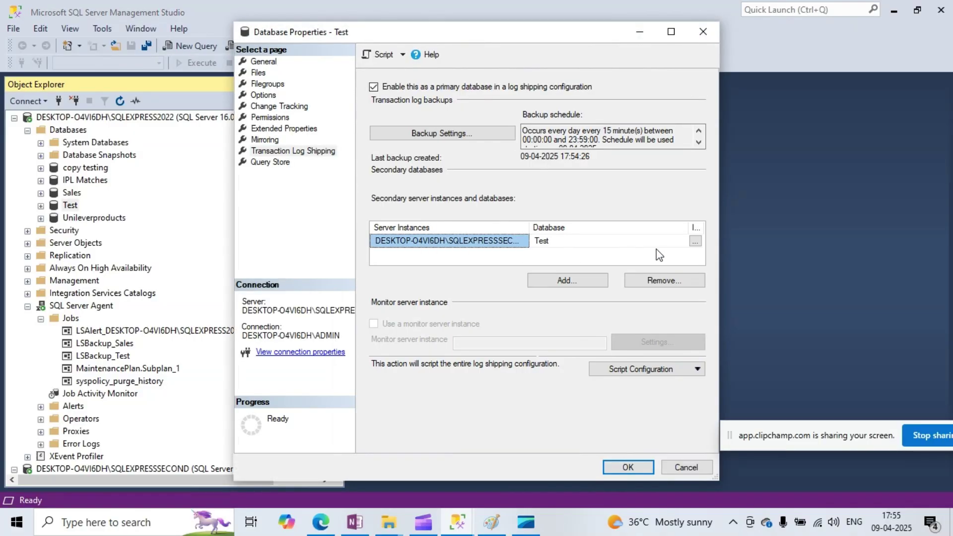
{"action": "left_click", "coordinate": [695, 241]}
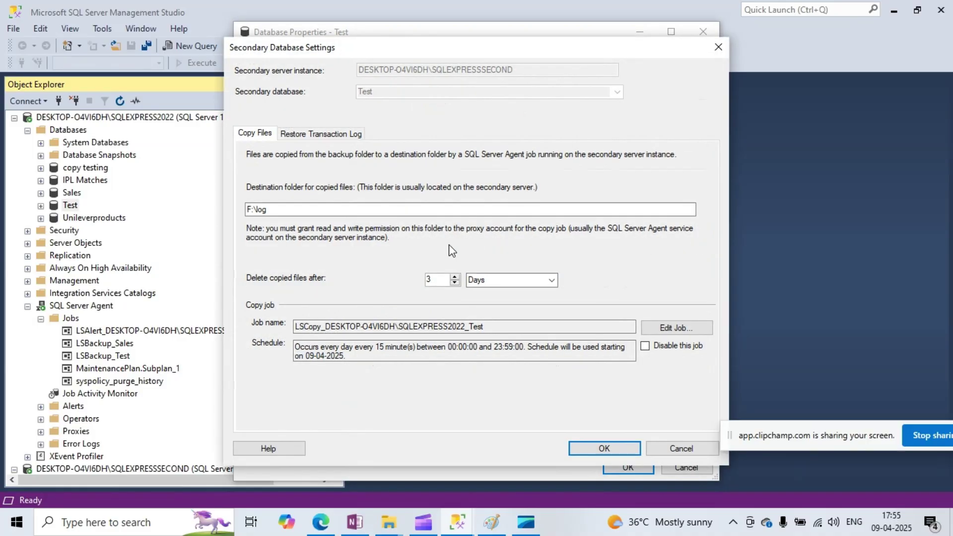
{"action": "left_click", "coordinate": [324, 135]}
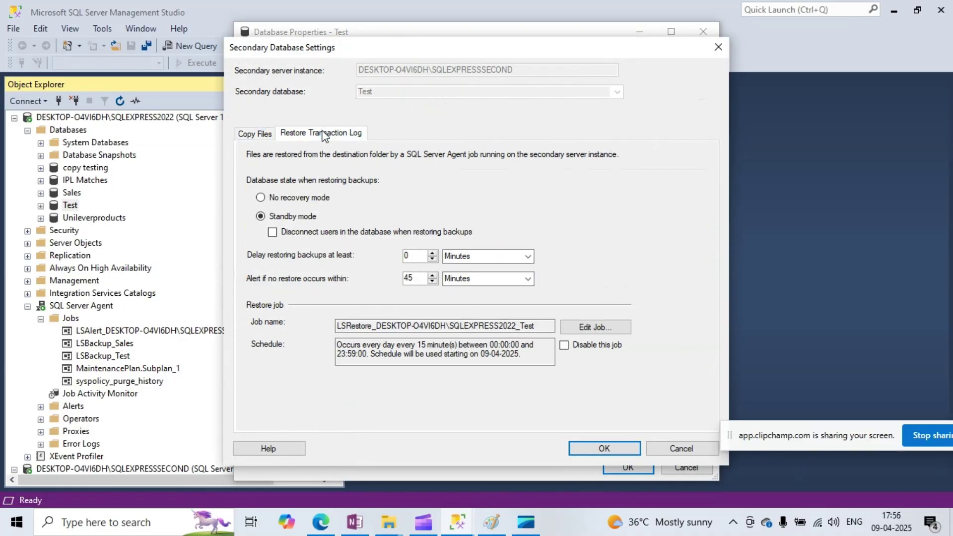
{"action": "left_click", "coordinate": [261, 133]}
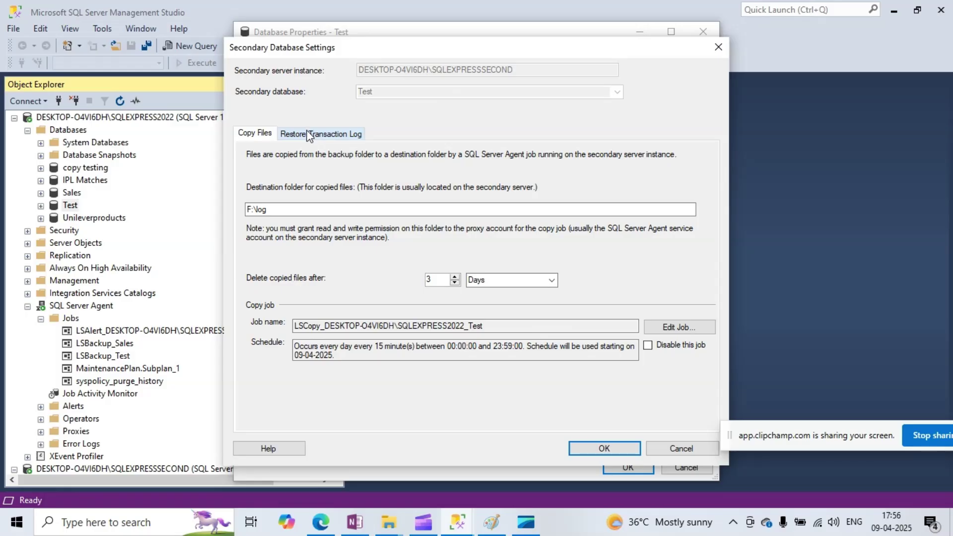
{"action": "left_click", "coordinate": [307, 136]}
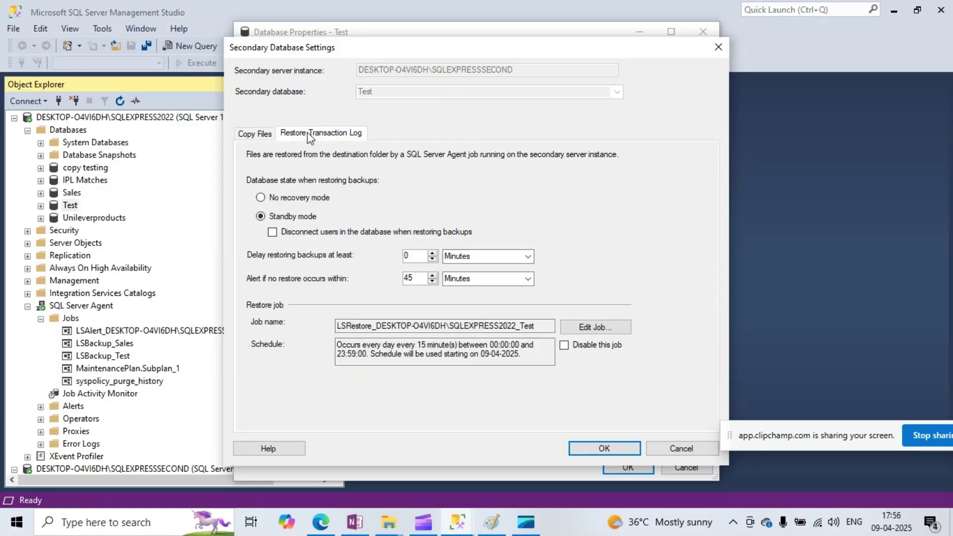
{"action": "left_click", "coordinate": [261, 198]}
{"action": "left_click", "coordinate": [604, 448]}
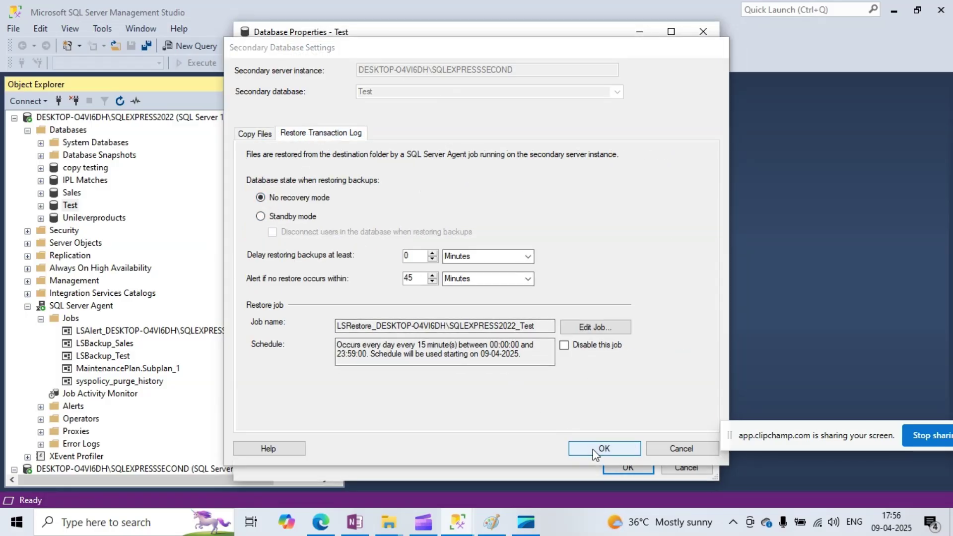
{"action": "left_click", "coordinate": [627, 466]}
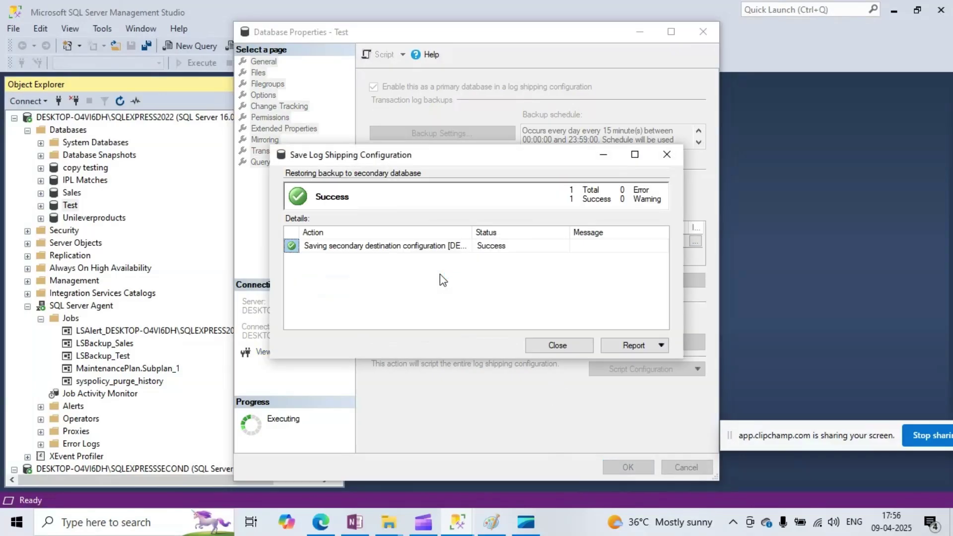
{"action": "left_click", "coordinate": [556, 346]}
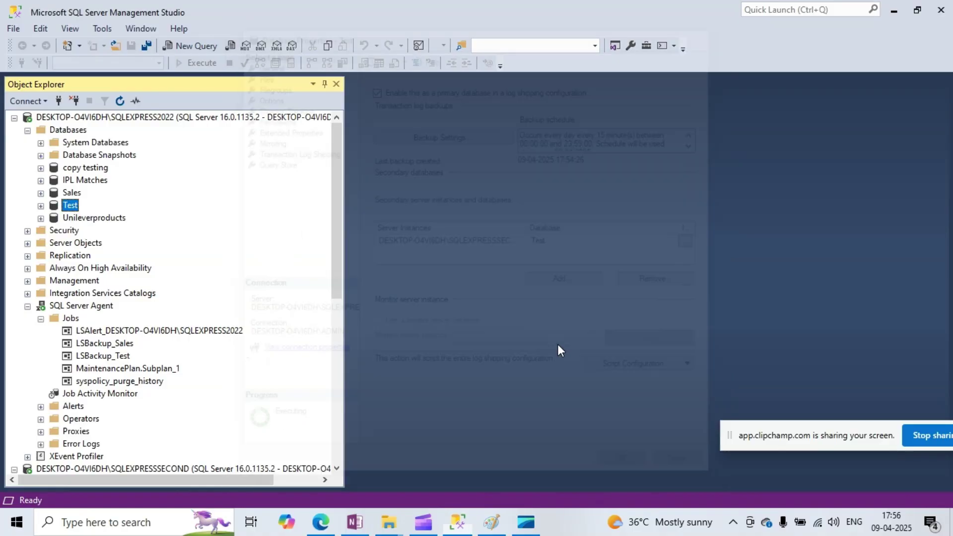
Step: Refresh the SQLEXPRESSSECOND server and check the state of the Test database in its database list
{"action": "scroll", "coordinate": [45, 276], "scroll_direction": "down", "scroll_amount": 5}
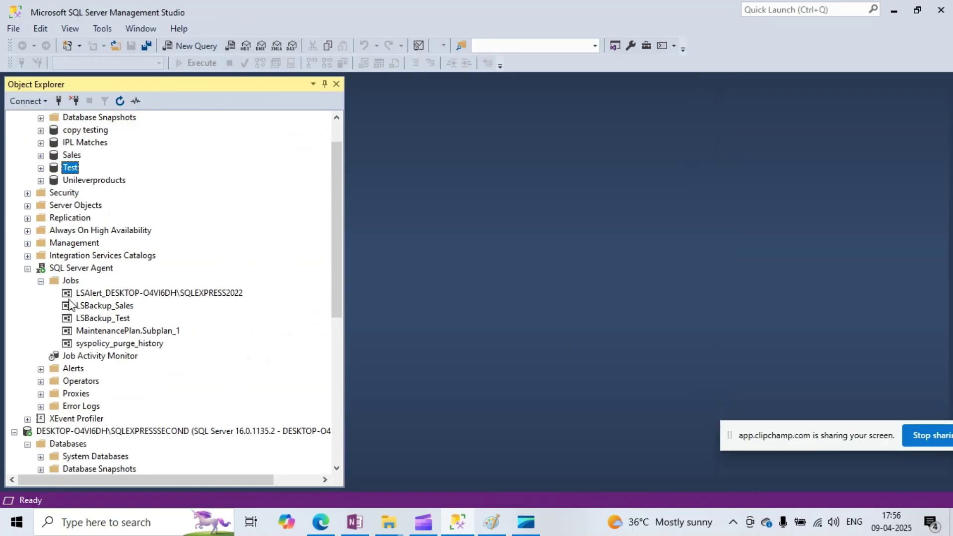
{"action": "left_click", "coordinate": [116, 282]}
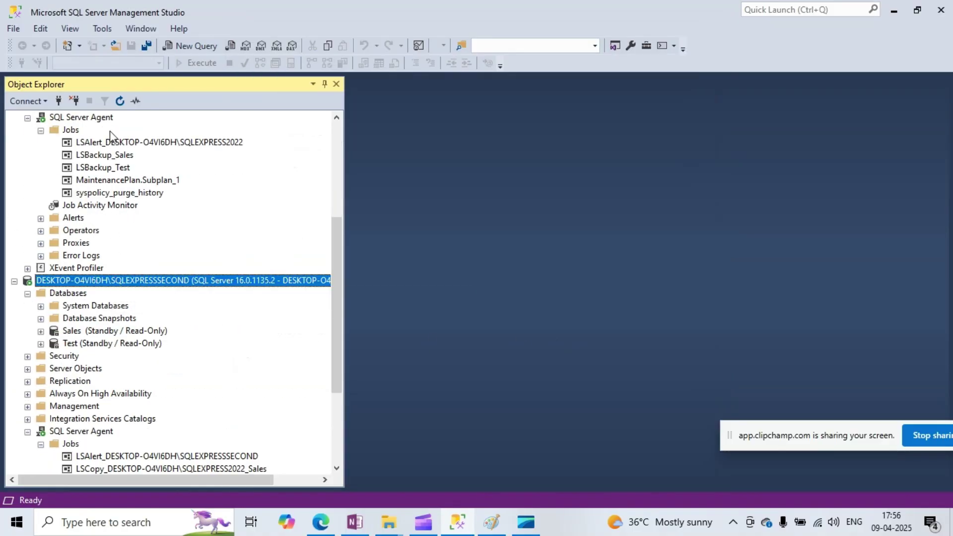
{"action": "left_click", "coordinate": [120, 100]}
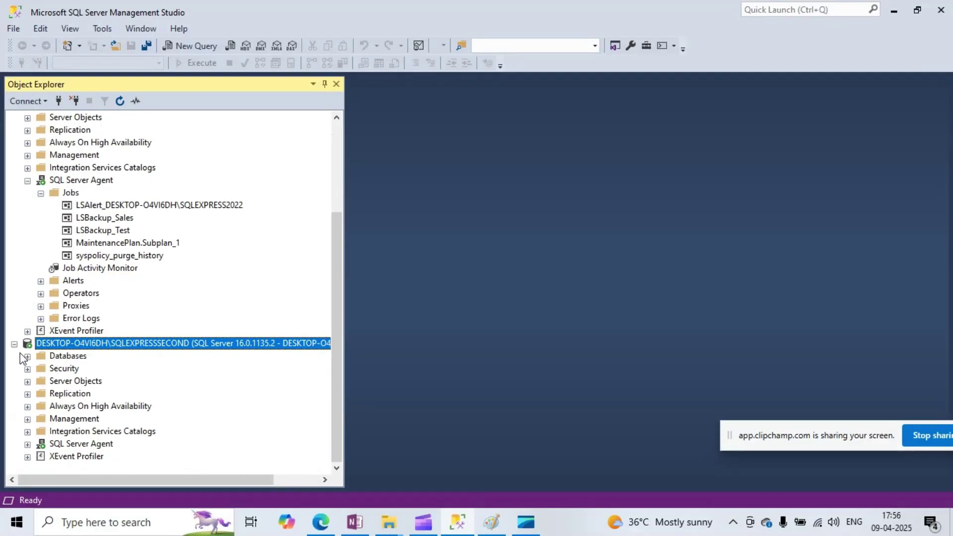
{"action": "left_click", "coordinate": [27, 357]}
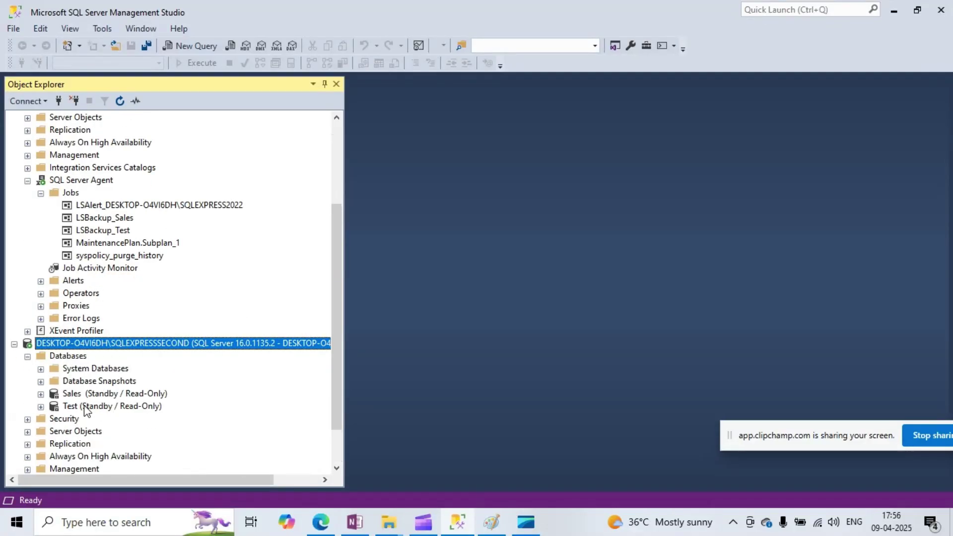
{"action": "left_click", "coordinate": [85, 407]}
{"action": "scroll", "coordinate": [86, 408], "scroll_direction": "down", "scroll_amount": 2}
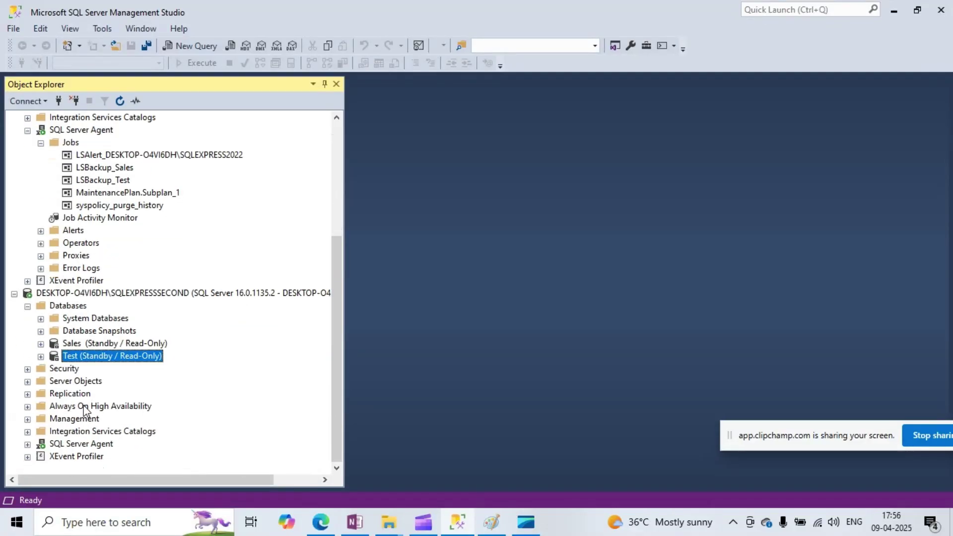
Step: Refresh SQLEXPRESSSECOND again, disconnect it from Object Explorer and reconnect to the same instance with Windows Authentication
{"action": "left_click", "coordinate": [94, 344]}
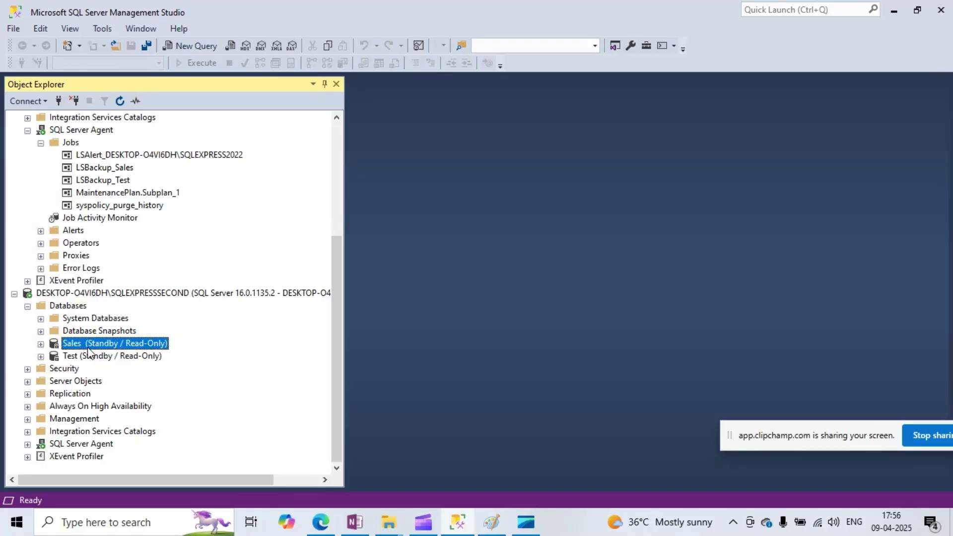
{"action": "left_click", "coordinate": [105, 292]}
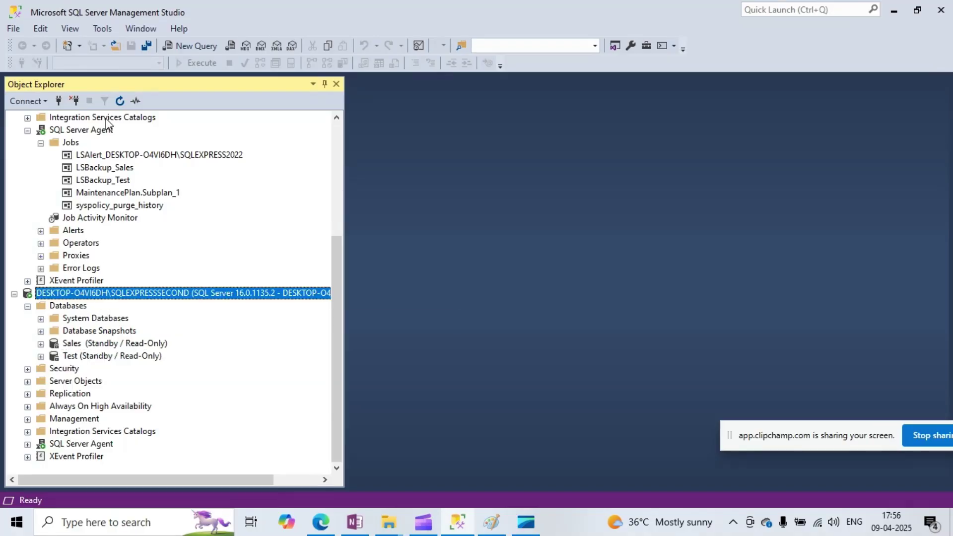
{"action": "left_click", "coordinate": [124, 101]}
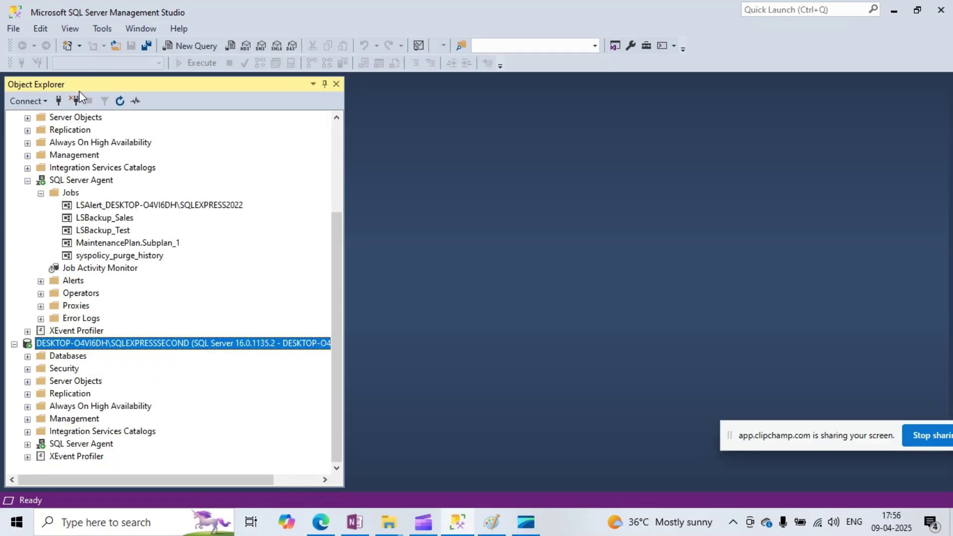
{"action": "left_click", "coordinate": [75, 101]}
{"action": "left_click", "coordinate": [61, 99]}
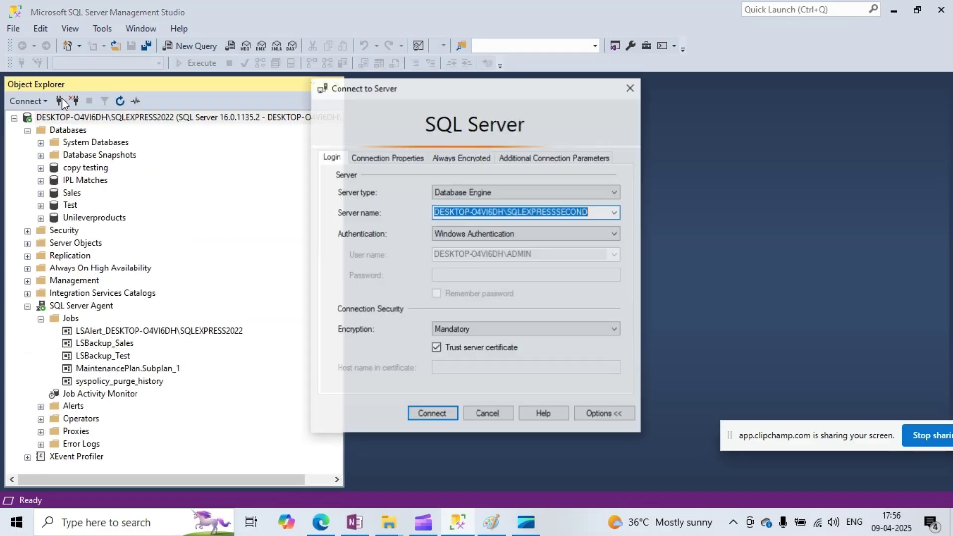
{"action": "left_click", "coordinate": [614, 212]}
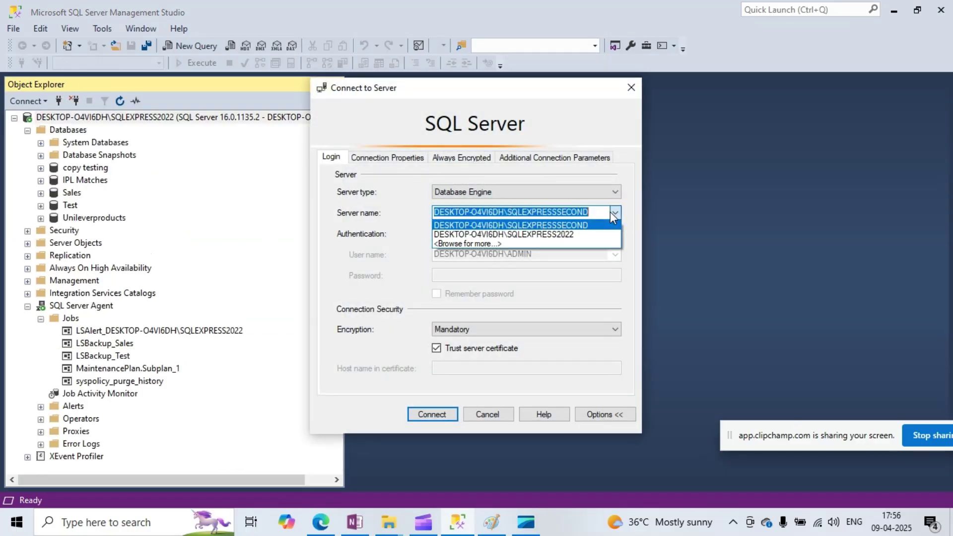
{"action": "left_click", "coordinate": [525, 224]}
{"action": "left_click", "coordinate": [424, 414]}
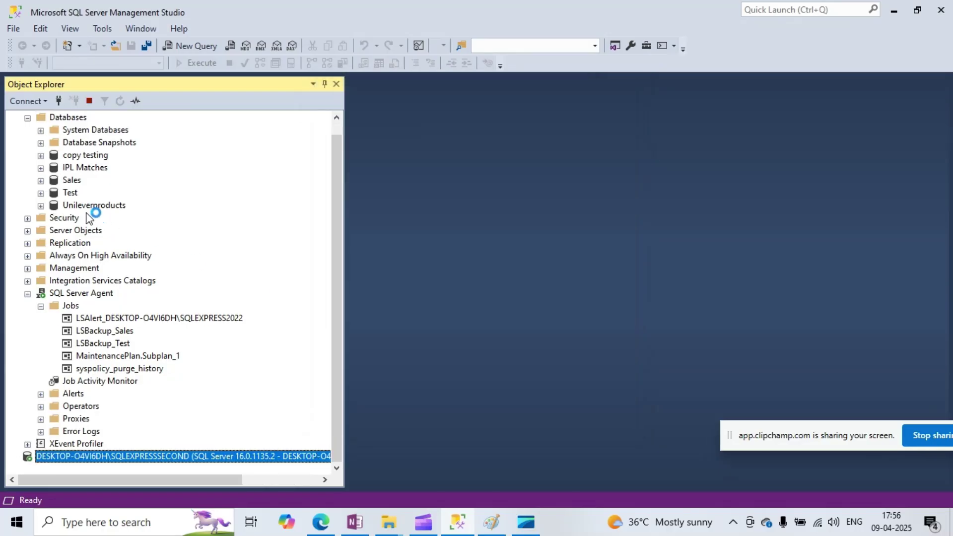
Step: List the databases of the reconnected SQLEXPRESSSECOND, refresh the Test database and expand its contents
{"action": "left_click", "coordinate": [27, 357]}
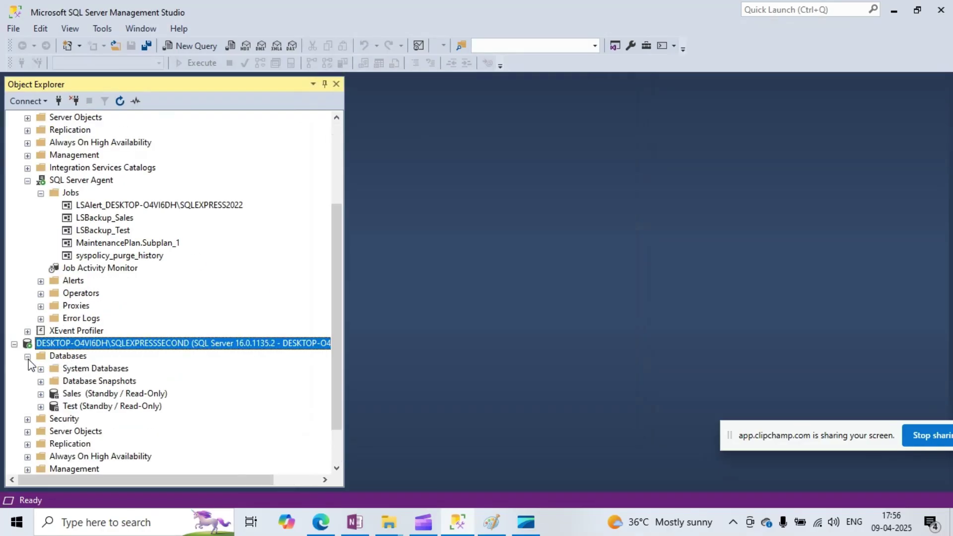
{"action": "scroll", "coordinate": [29, 365], "scroll_direction": "down", "scroll_amount": 1}
{"action": "right_click", "coordinate": [92, 357]}
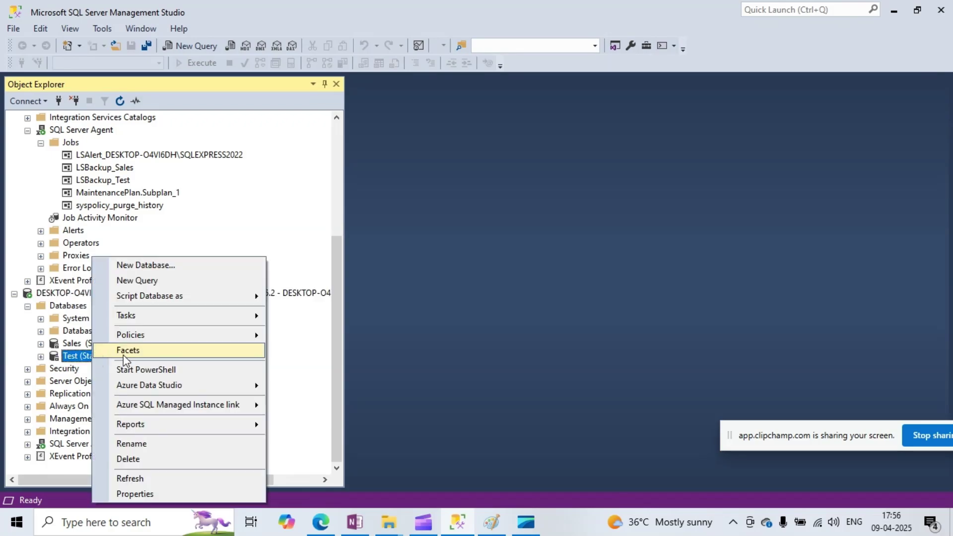
{"action": "left_click", "coordinate": [132, 479]}
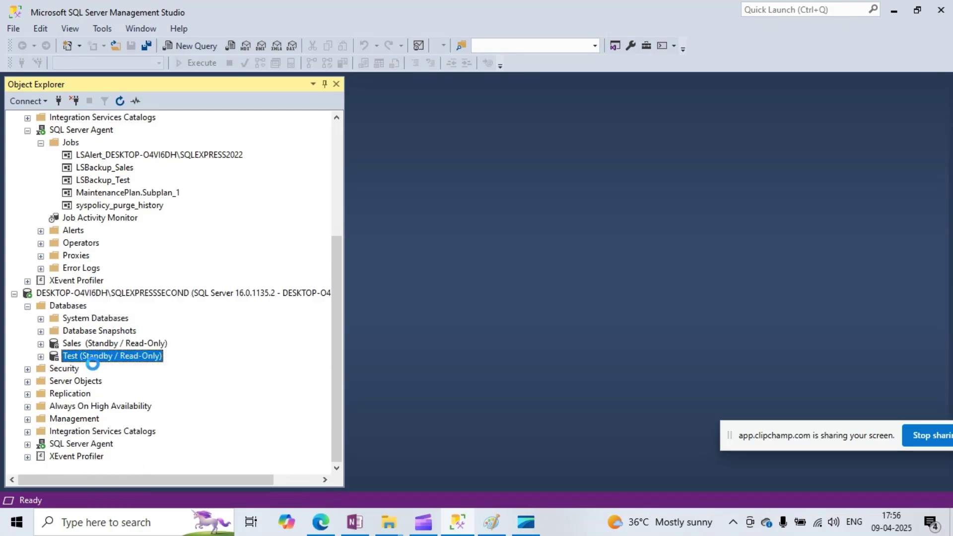
{"action": "double_click", "coordinate": [92, 356]}
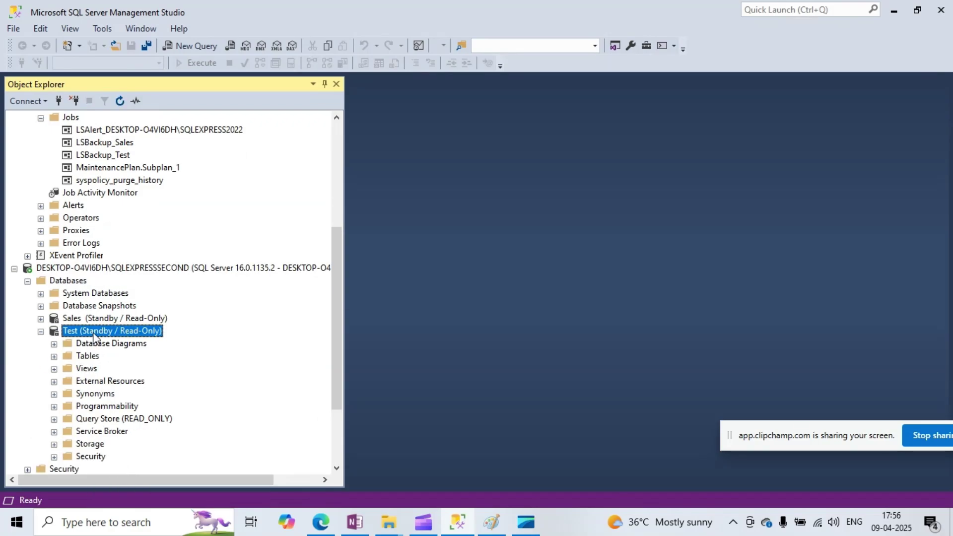
{"action": "scroll", "coordinate": [94, 337], "scroll_direction": "down", "scroll_amount": 3}
{"action": "scroll", "coordinate": [93, 337], "scroll_direction": "up", "scroll_amount": 5}
Step: Refresh the whole SQLEXPRESSSECOND instance and recheck the states of its Sales and Test databases
{"action": "left_click", "coordinate": [92, 356]}
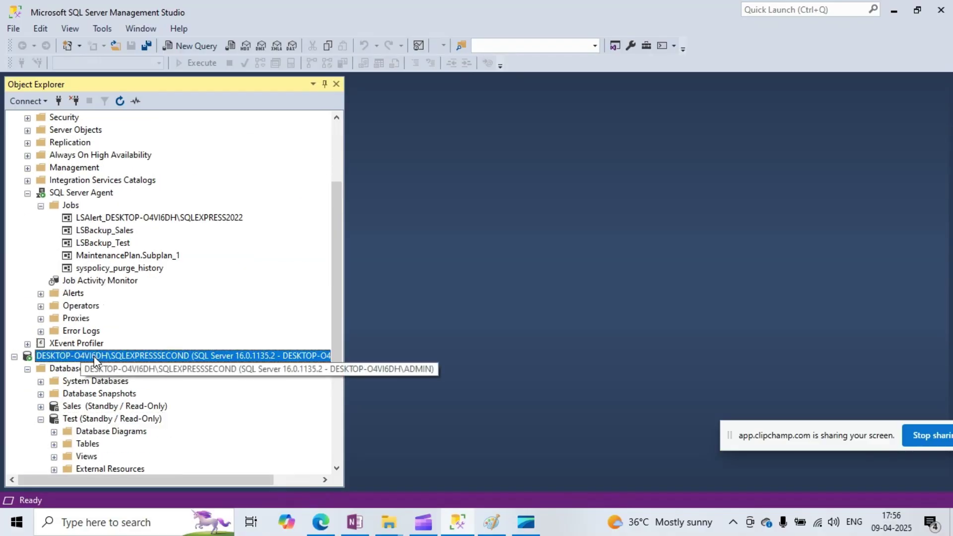
{"action": "left_click", "coordinate": [121, 101]}
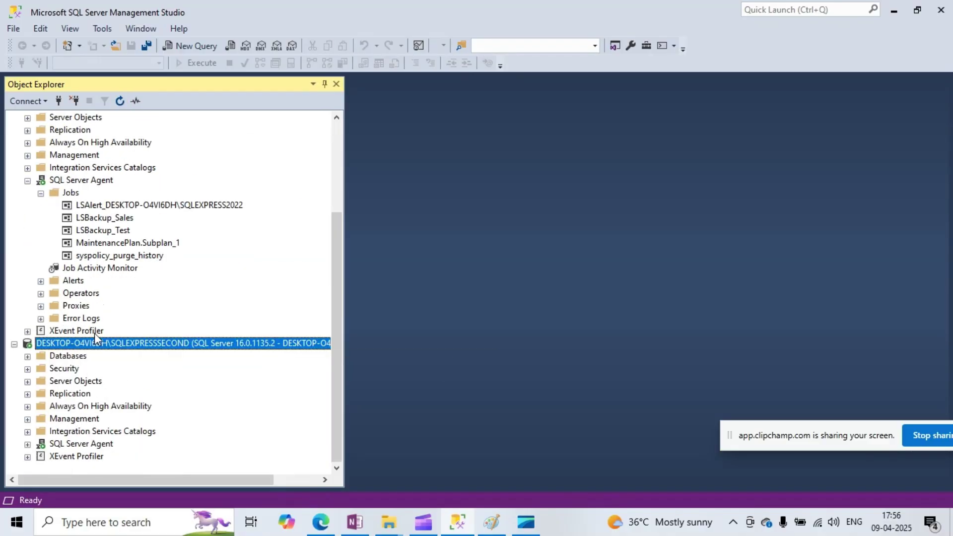
{"action": "left_click", "coordinate": [27, 356]}
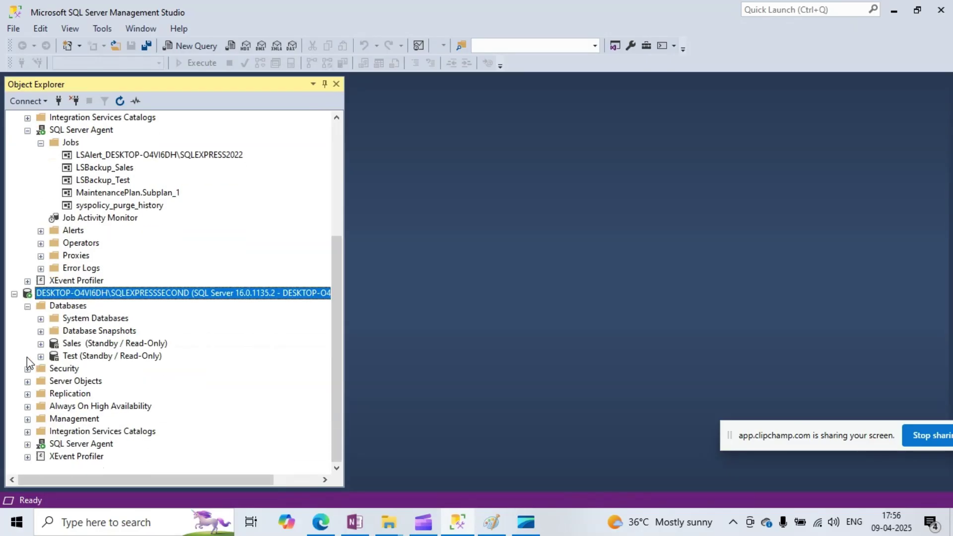
Step: Open the Job Activity Monitor of SQLEXPRESSSECOND, widen the Name column and examine the LSCopy and LSRestore jobs for Test
{"action": "left_click", "coordinate": [28, 443]}
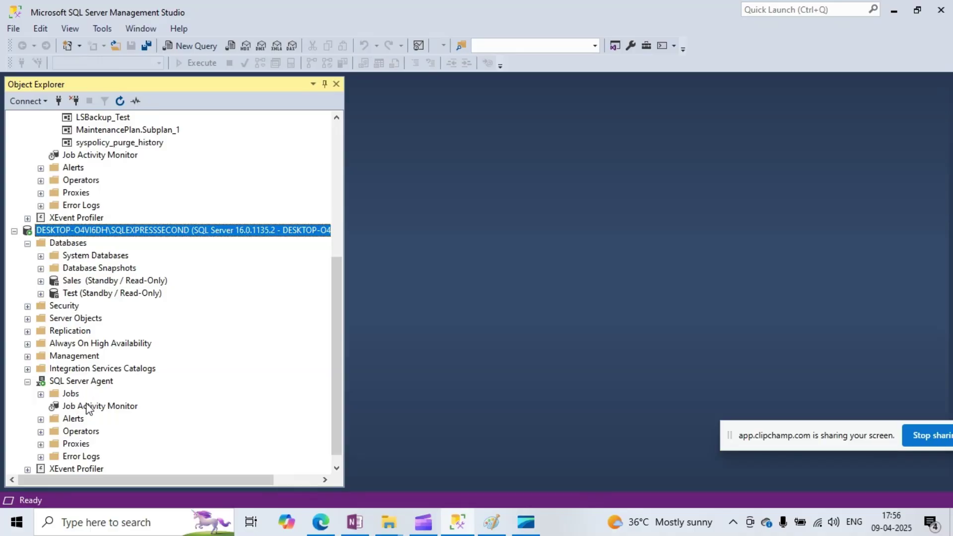
{"action": "right_click", "coordinate": [87, 409]}
{"action": "left_click", "coordinate": [123, 410]}
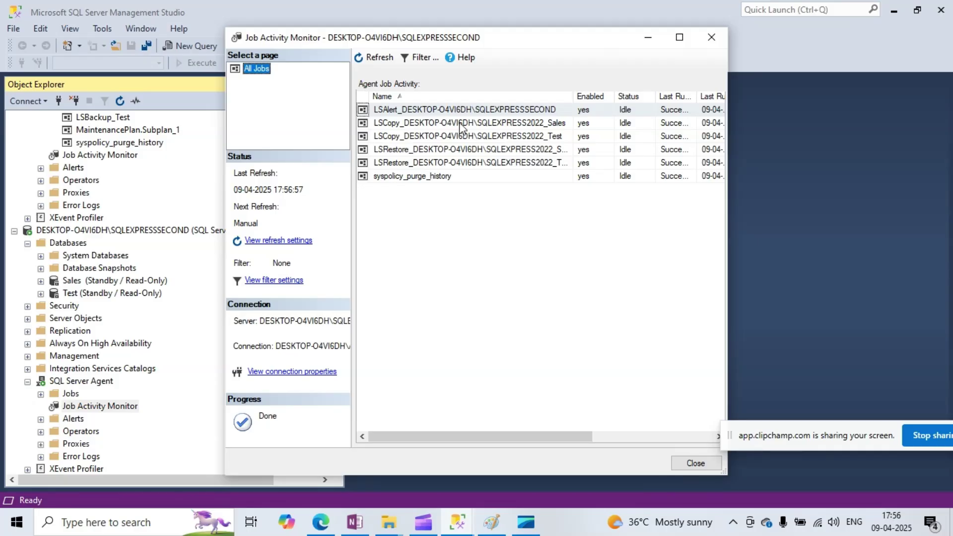
{"action": "left_click", "coordinate": [460, 136]}
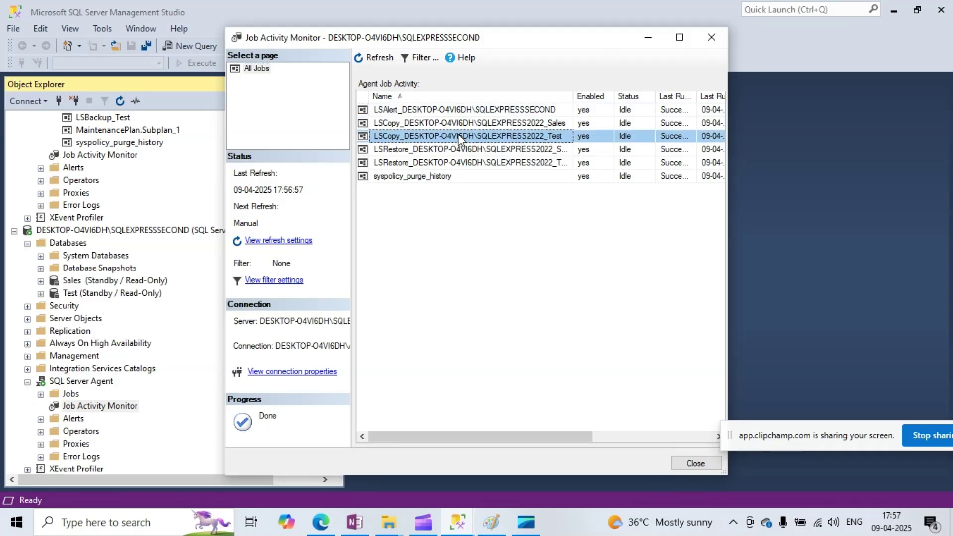
{"action": "left_click_drag", "start_coordinate": [574, 96], "coordinate": [604, 97]}
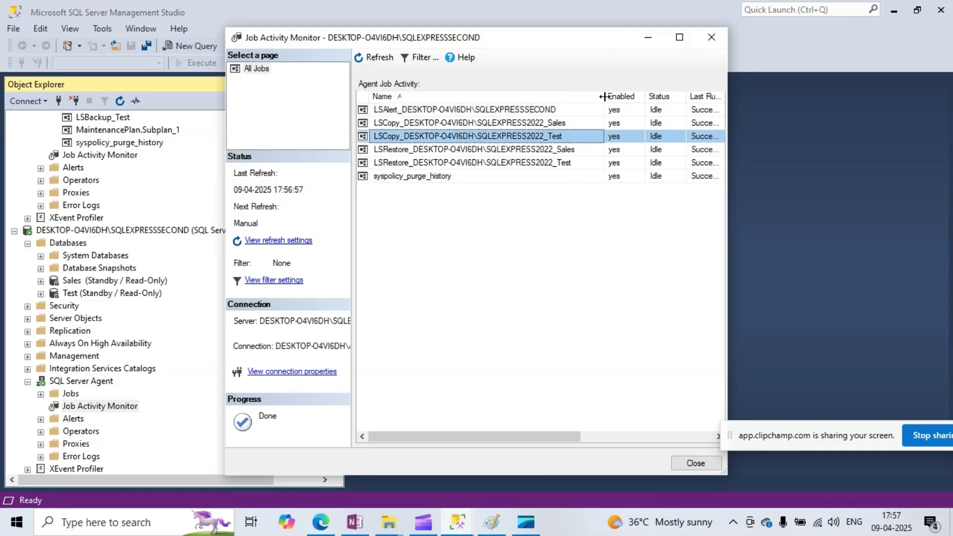
{"action": "left_click", "coordinate": [429, 163]}
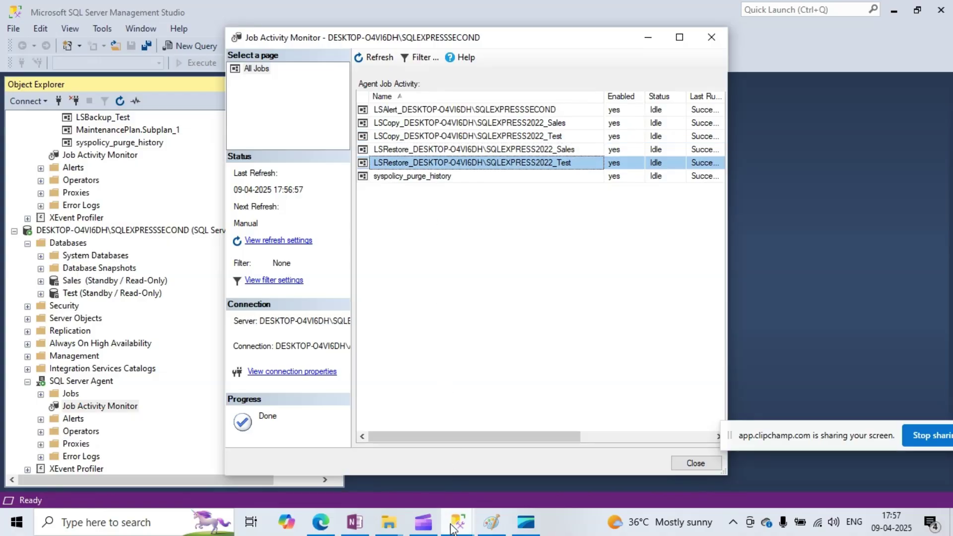
{"action": "left_click", "coordinate": [424, 527]}
{"action": "left_click", "coordinate": [425, 527]}
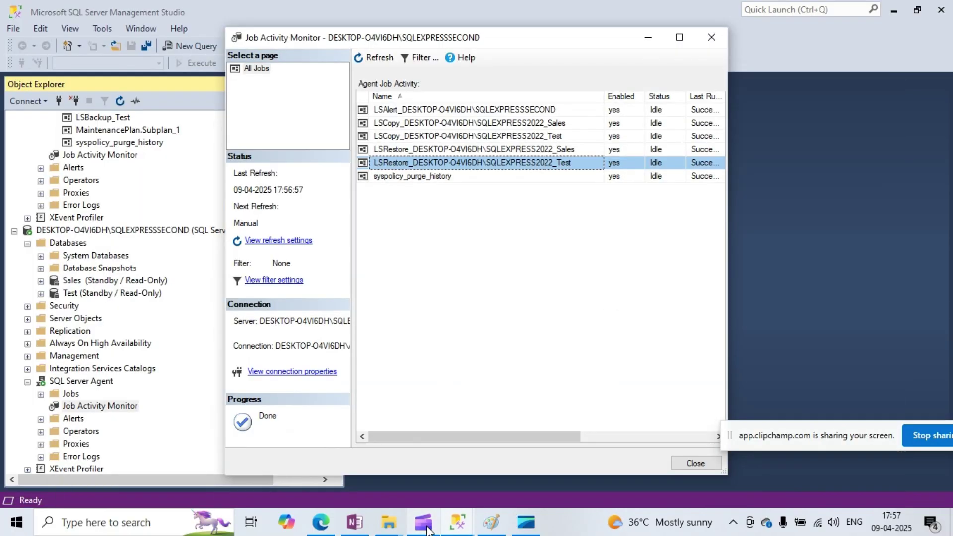